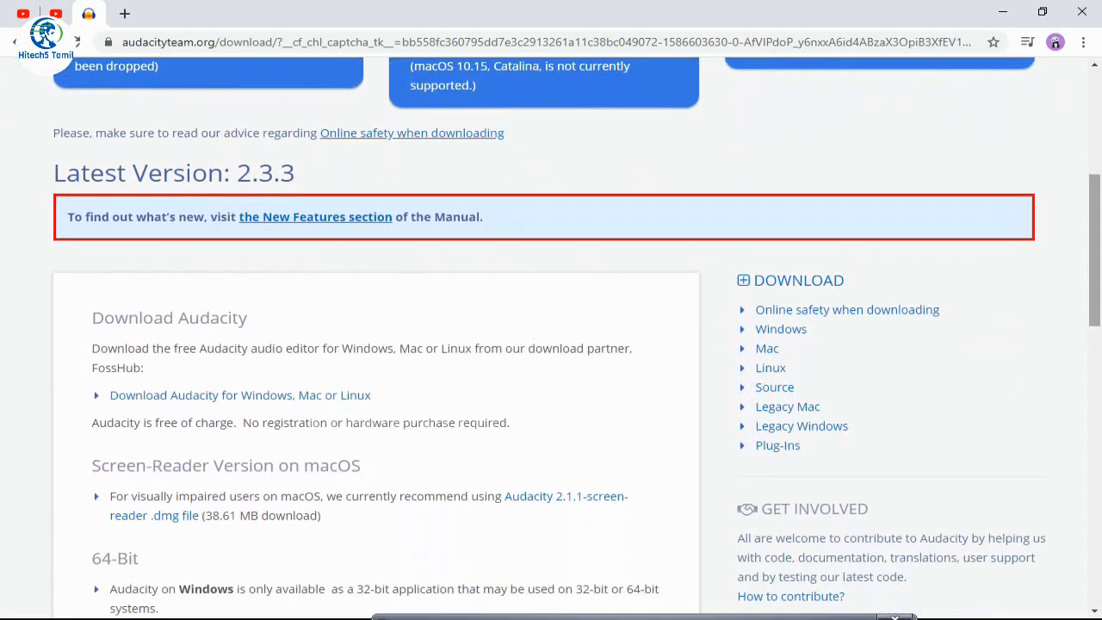
scroll(575, 339, down, 2)
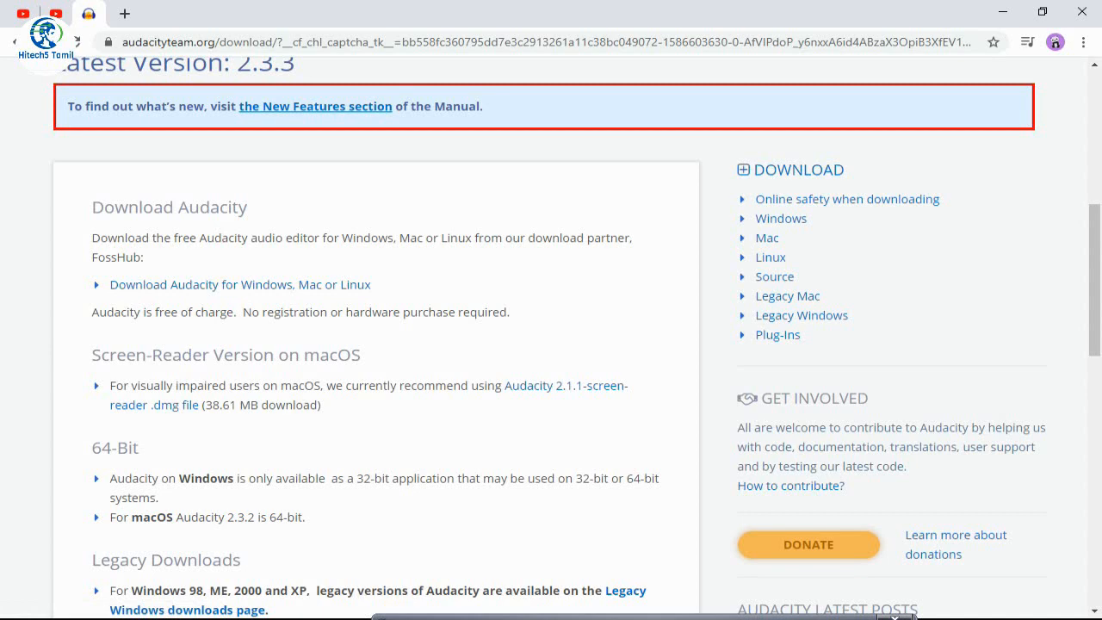
Look through the Audacity download page and open the FossHub download for Windows, Mac or Linux
scroll(551, 344, down, 5)
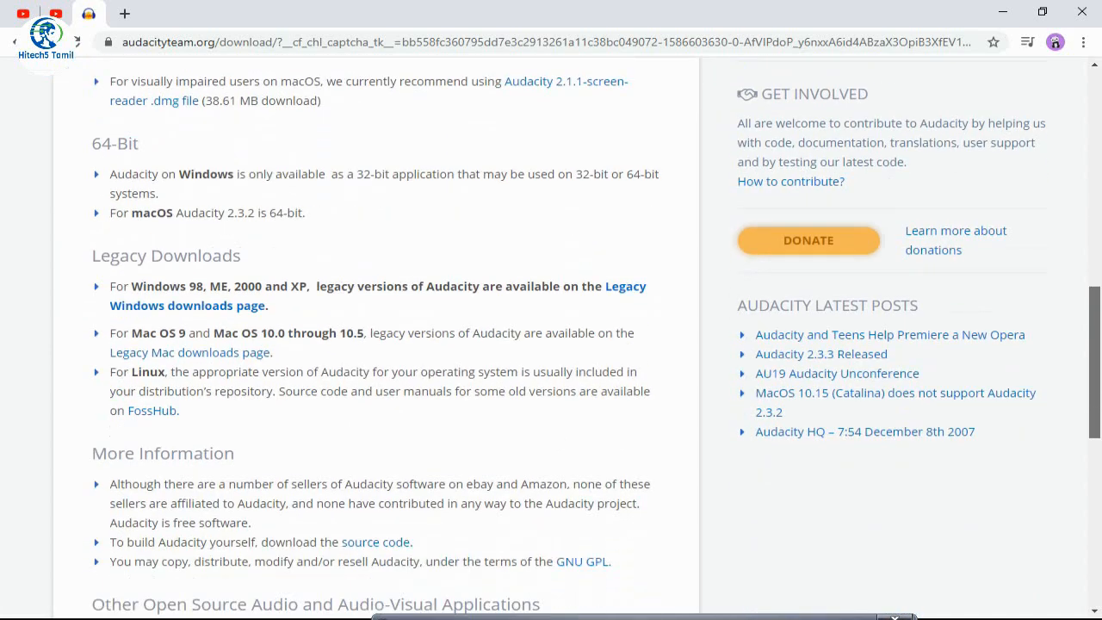
scroll(551, 344, down, 1)
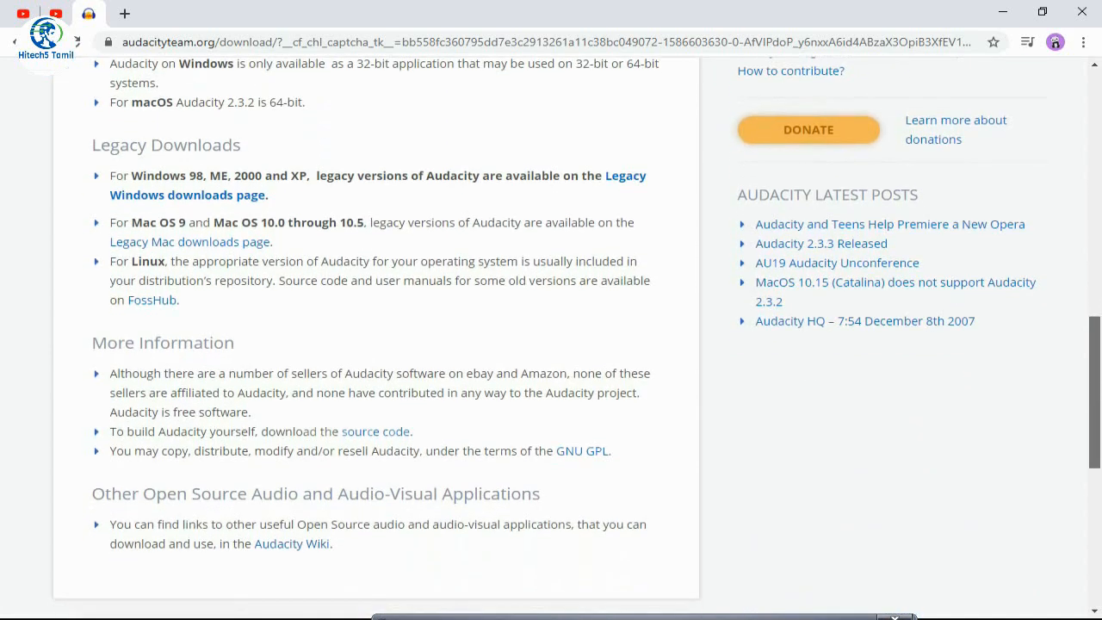
scroll(551, 344, down, 1)
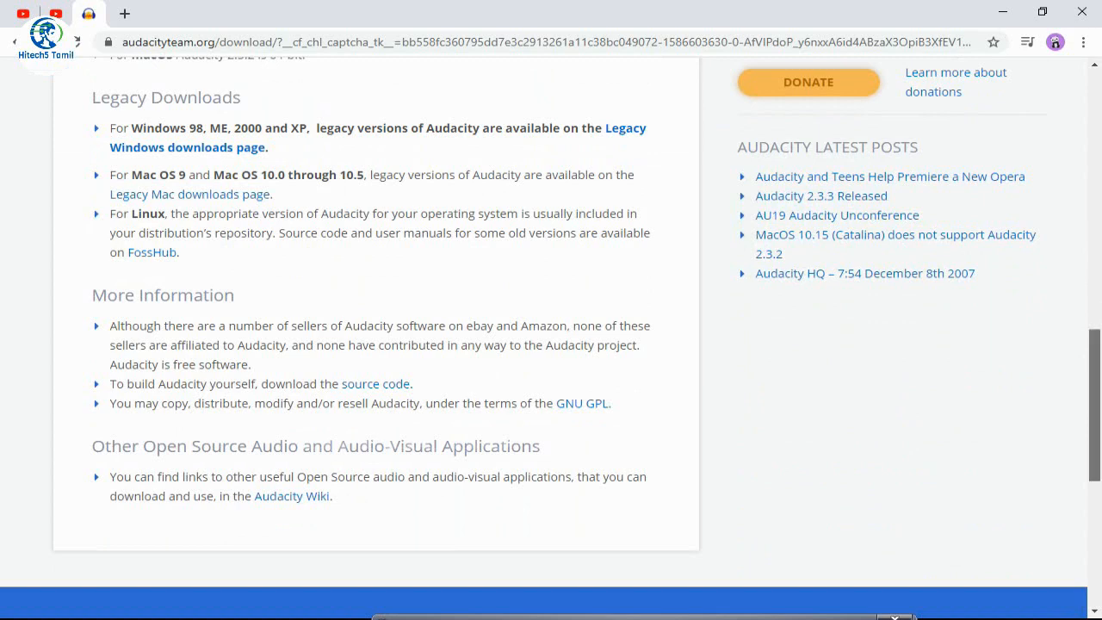
scroll(552, 345, up, 5)
scroll(241, 398, up, 2)
scroll(241, 398, down, 1)
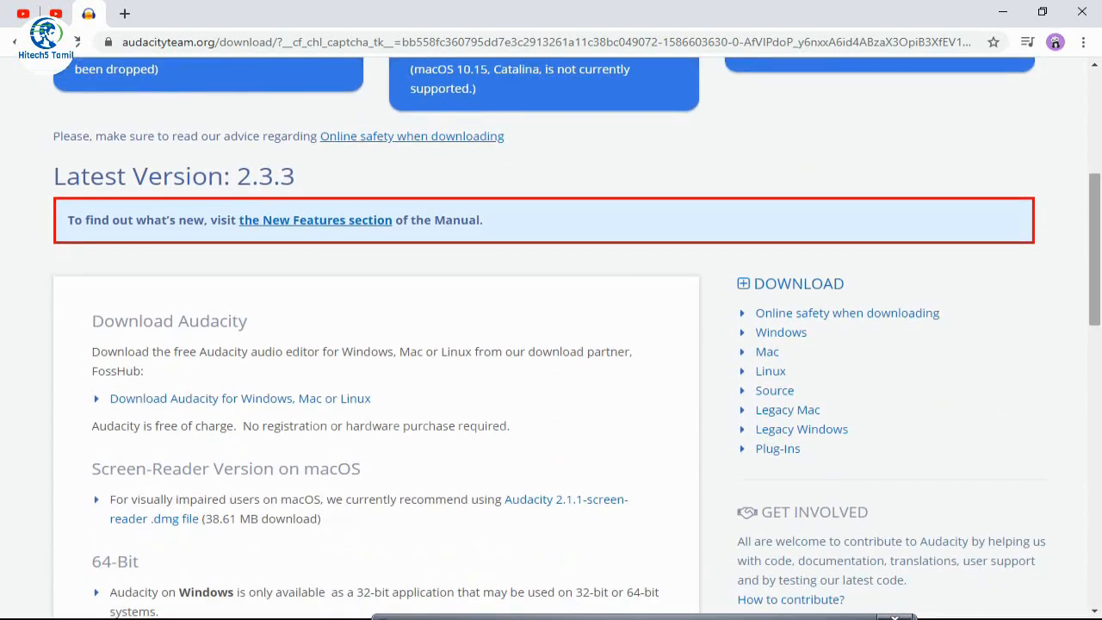
click(241, 398)
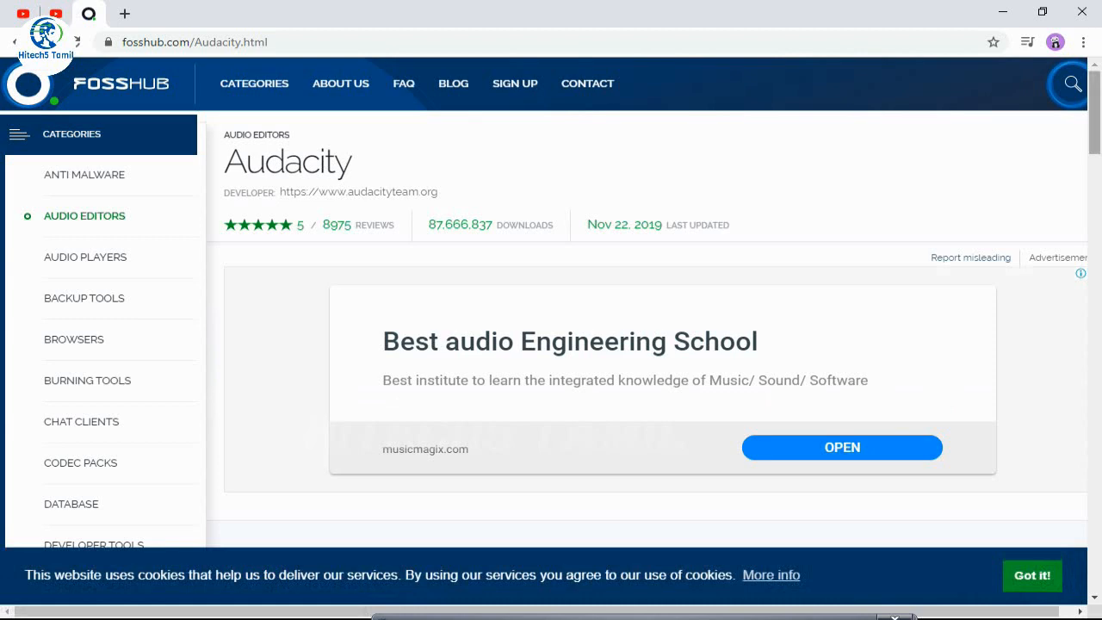
Download the Audacity 2.3.3 Windows Installer from FossHub
scroll(646, 345, down, 4)
scroll(551, 344, down, 1)
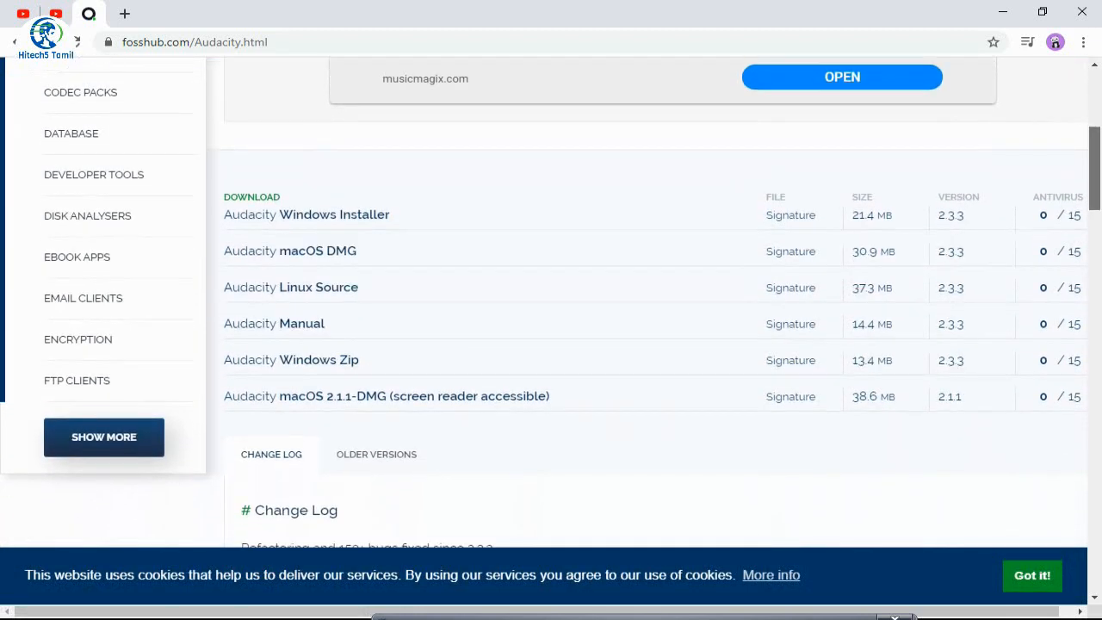
scroll(552, 301, up, 1)
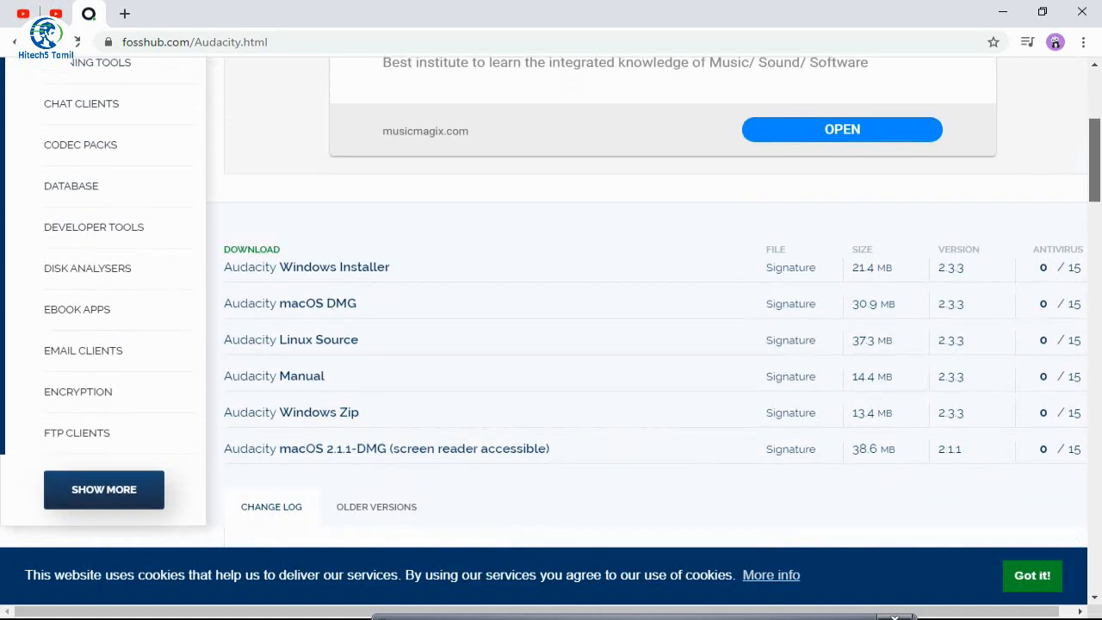
scroll(548, 265, up, 1)
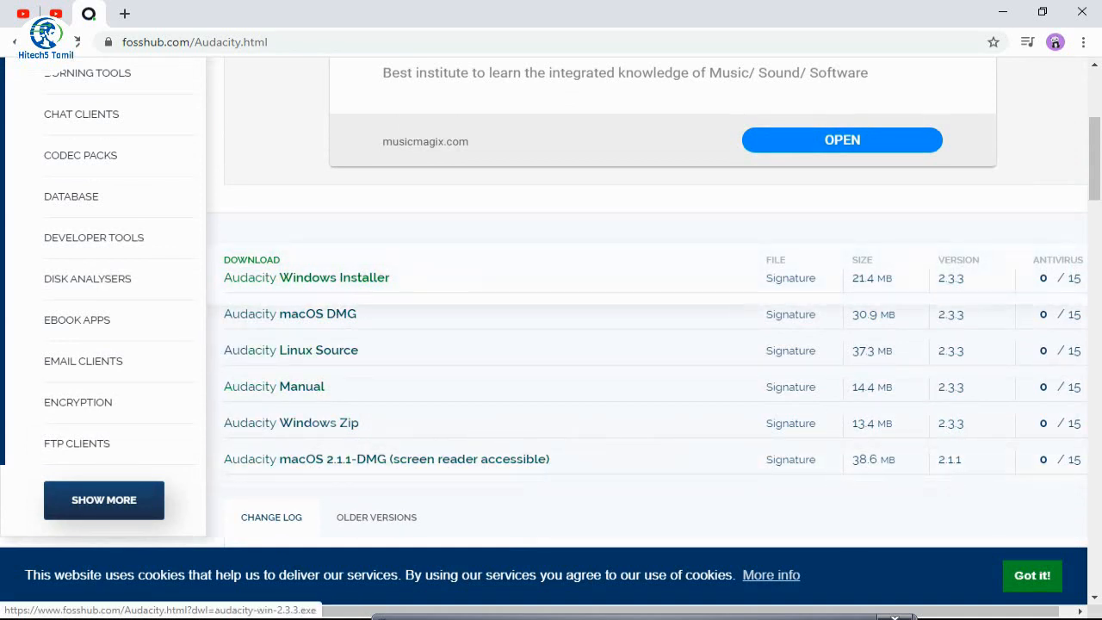
click(334, 277)
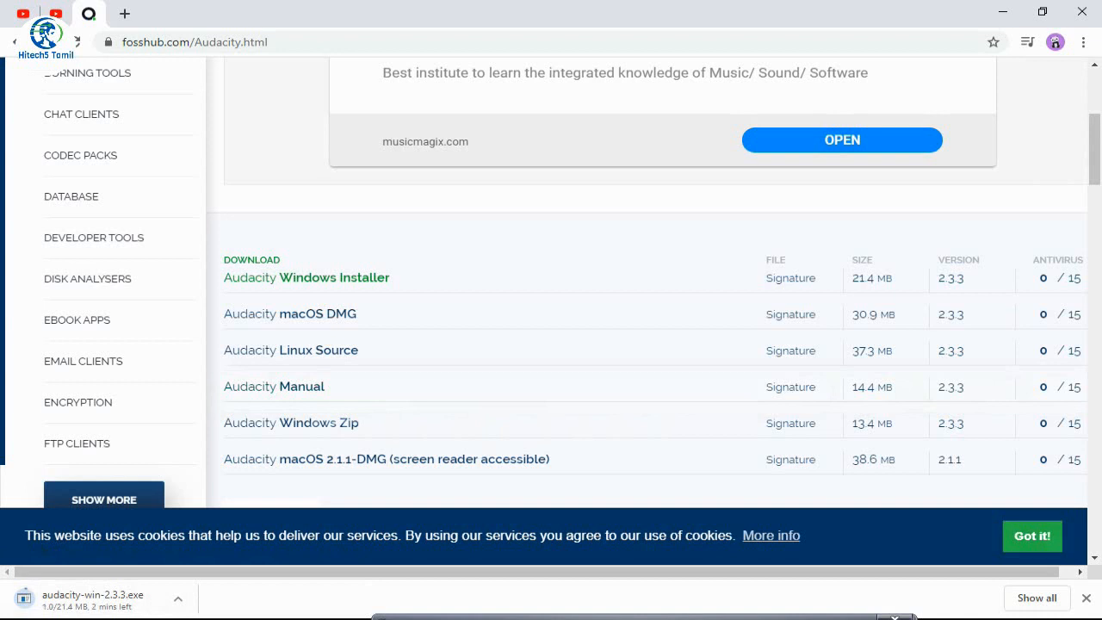
Accept the site's cookie notice and check the installer's progress in the browser's downloads list
click(1033, 536)
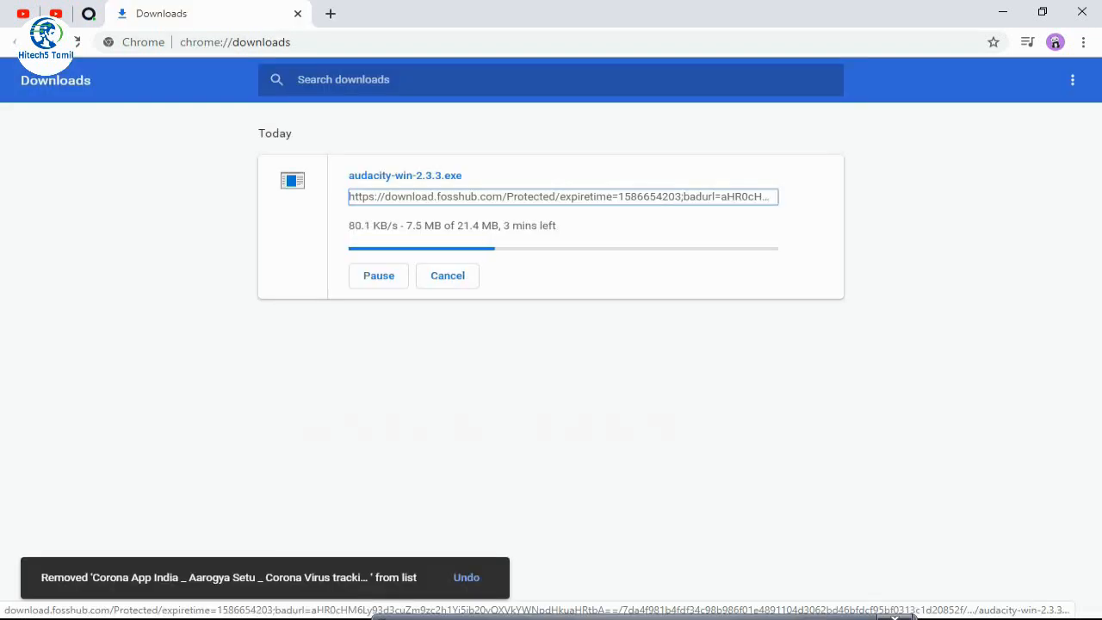
click(89, 13)
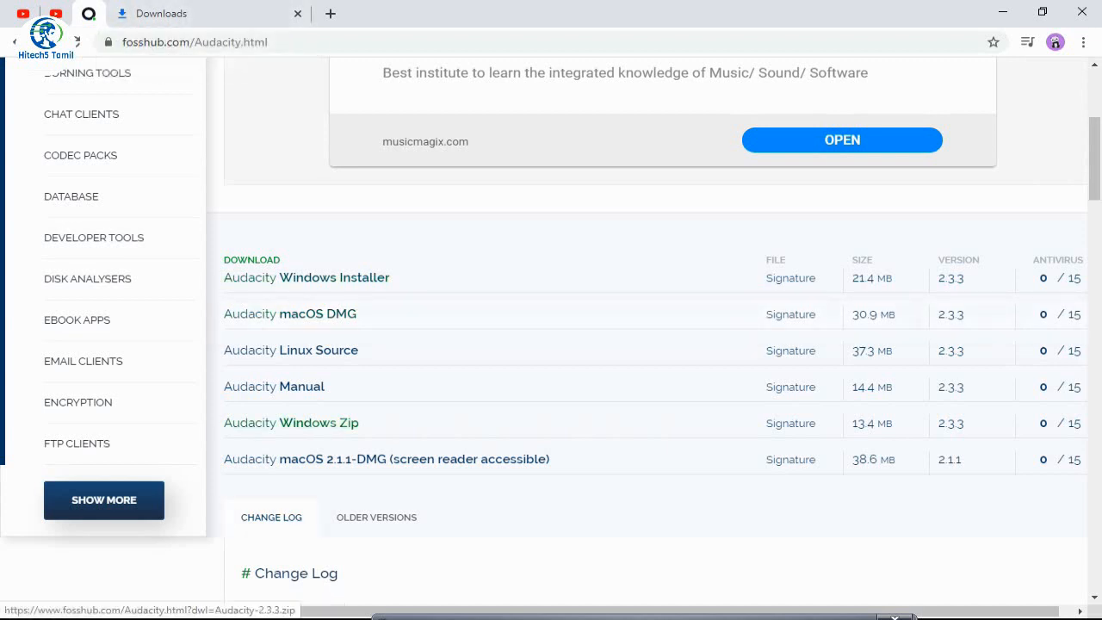
click(173, 13)
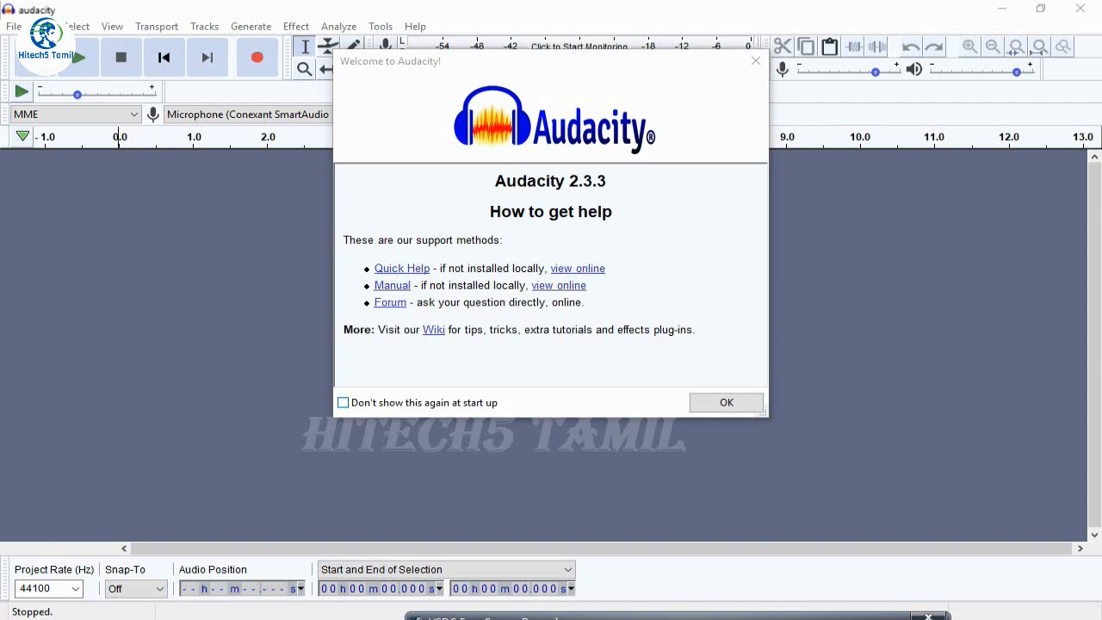
In Audacity, stop the welcome window from showing at start up and close it
click(344, 403)
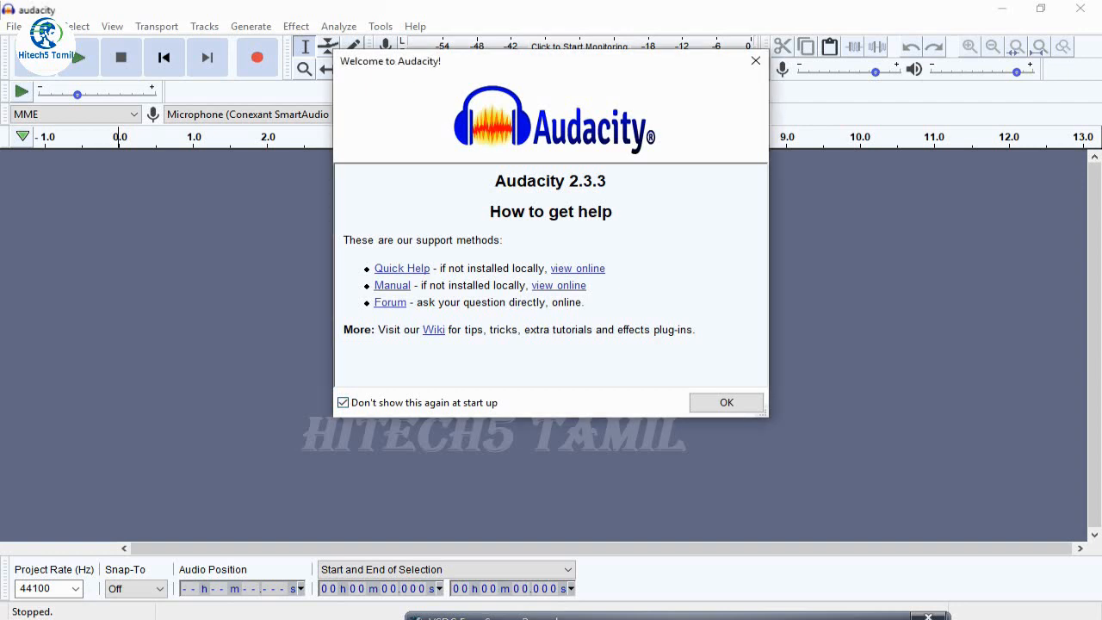
click(726, 402)
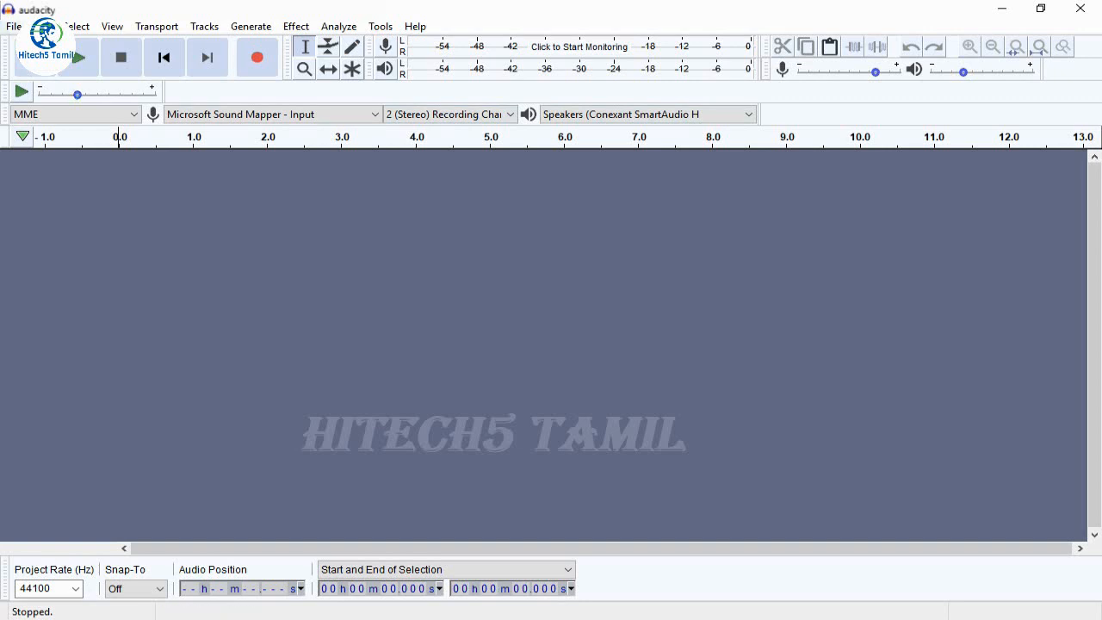
Open the recorded audio file from the audacity folder as a stereo track
click(14, 26)
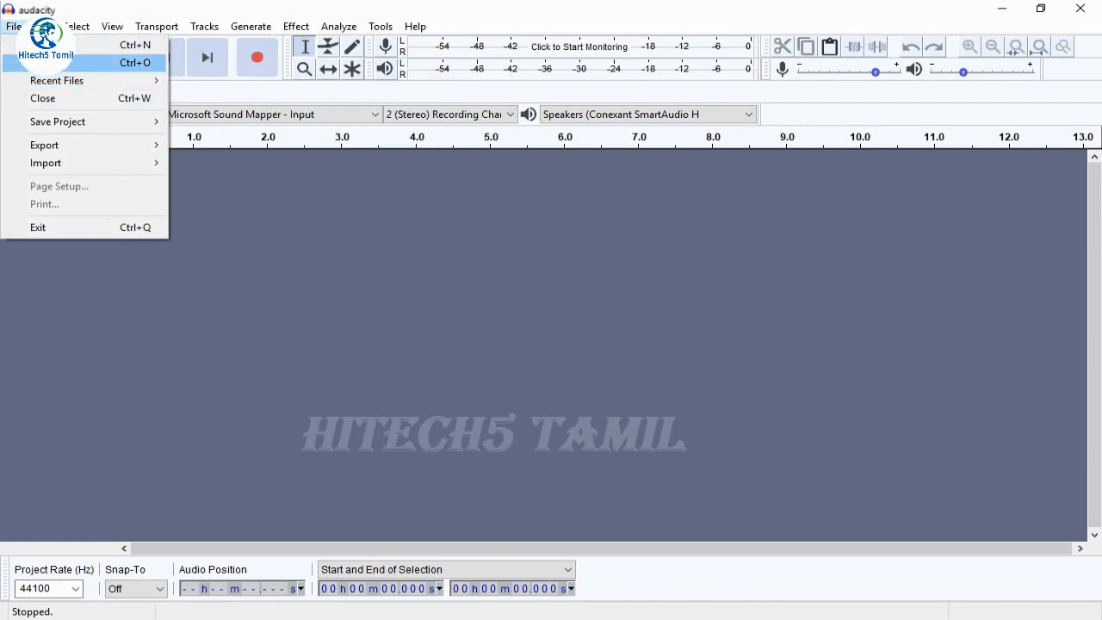
click(51, 62)
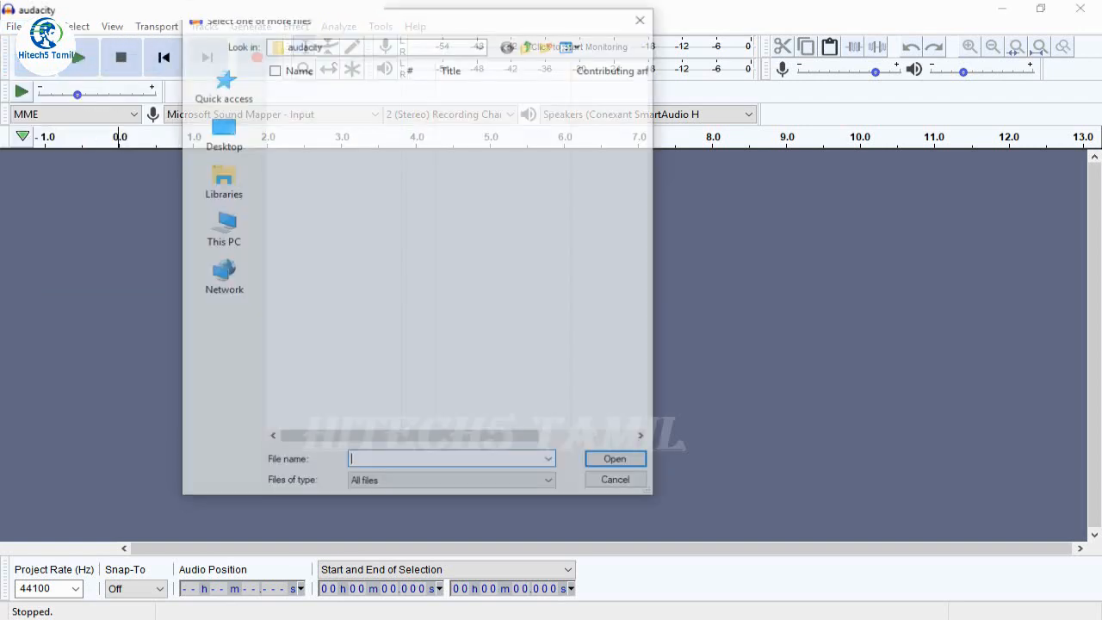
double_click(345, 152)
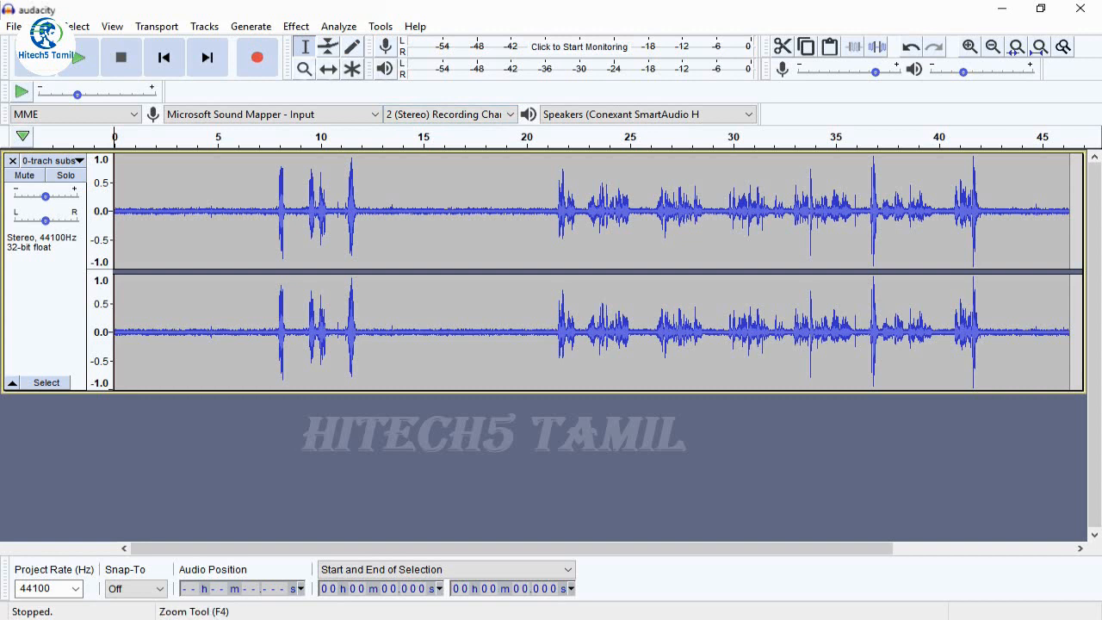
Zoom in on the quiet stretch between about 14 and 17 seconds with the Zoom tool
click(304, 69)
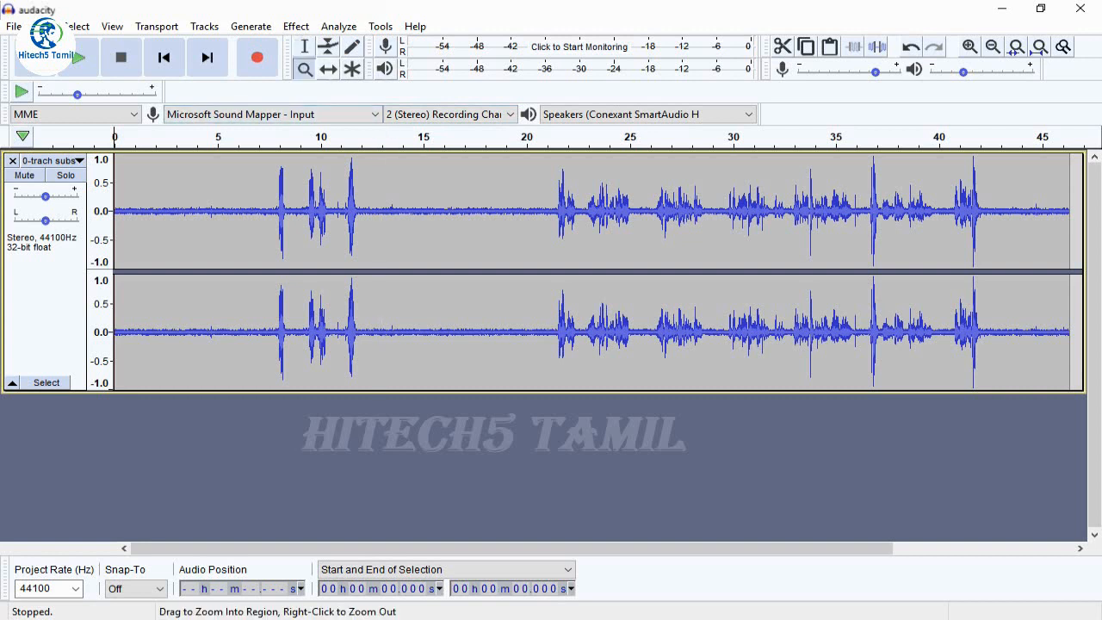
drag(307, 258, 522, 259)
click(603, 258)
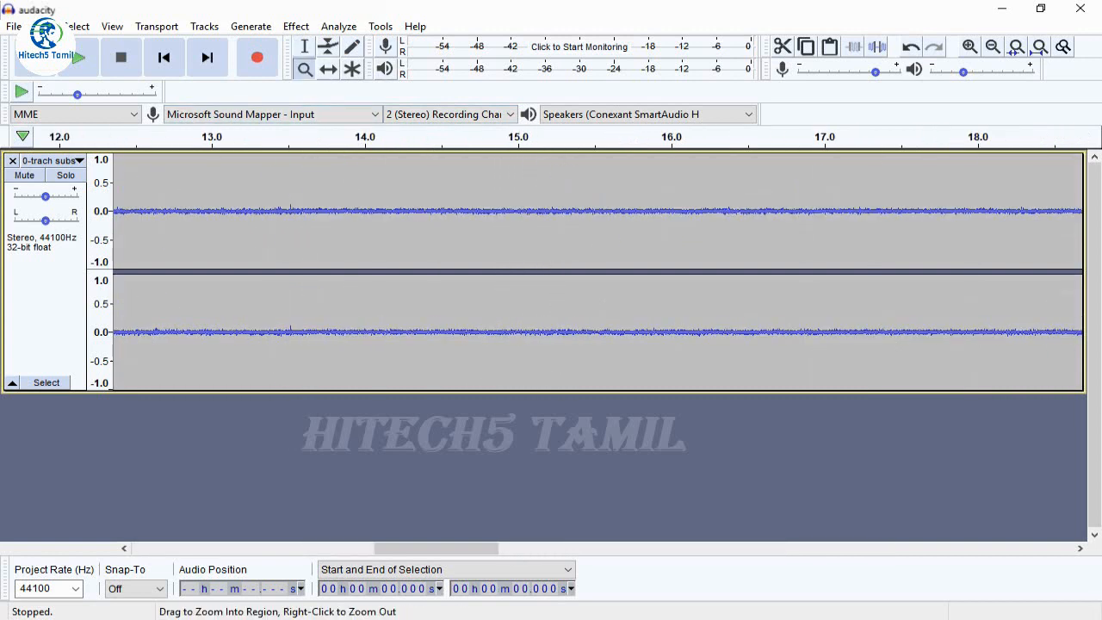
click(569, 259)
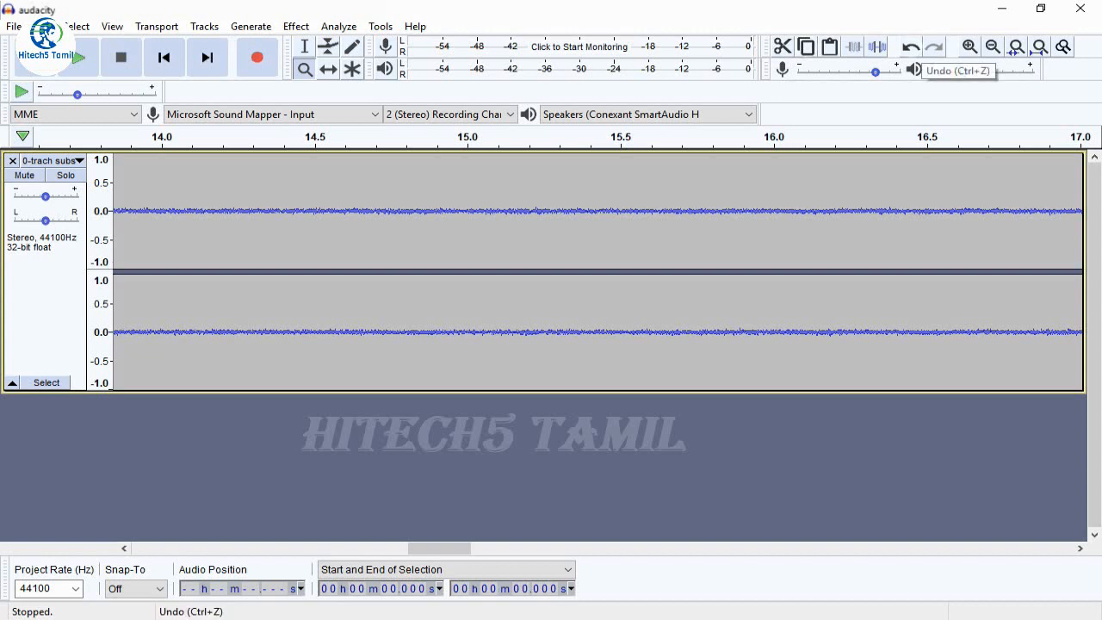
Undo and redo the file import, and zoom out until the whole track fits
click(912, 47)
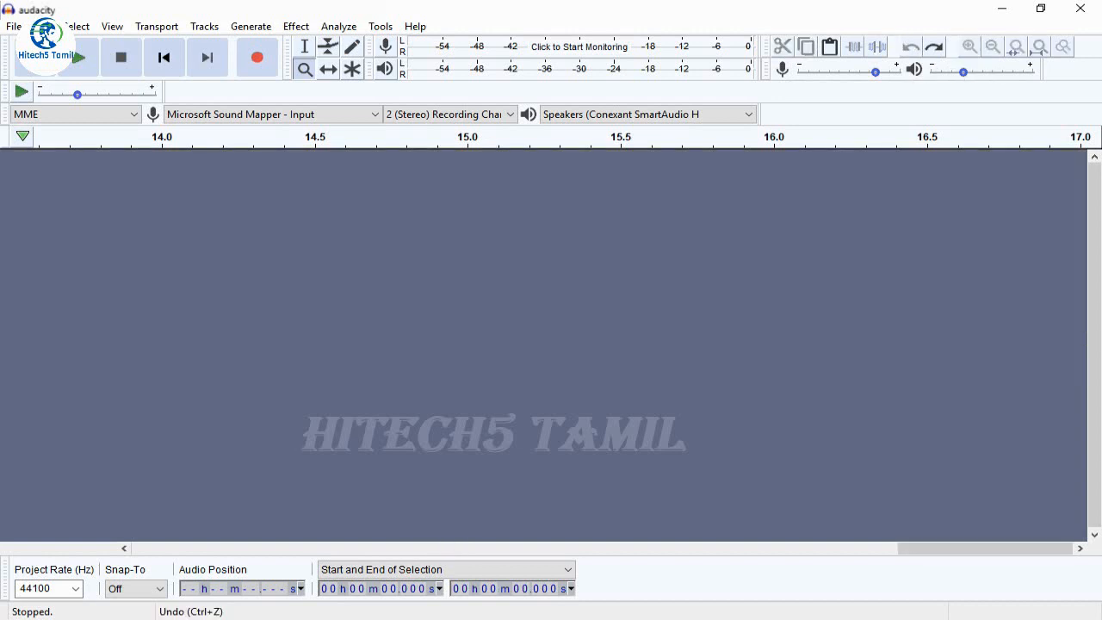
click(934, 46)
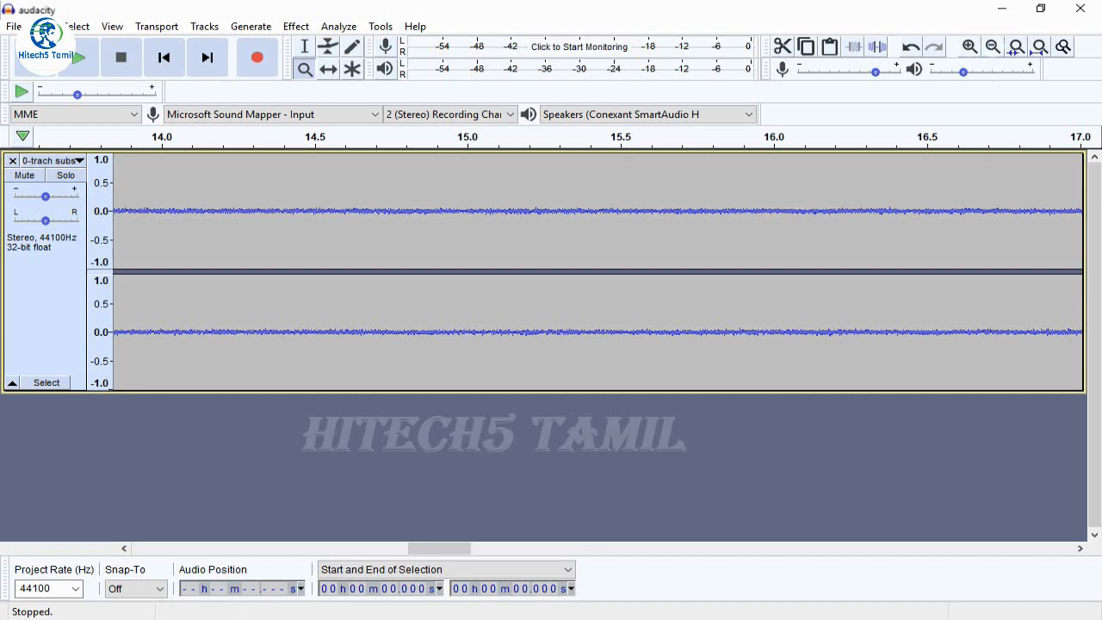
click(993, 46)
click(993, 47)
click(993, 46)
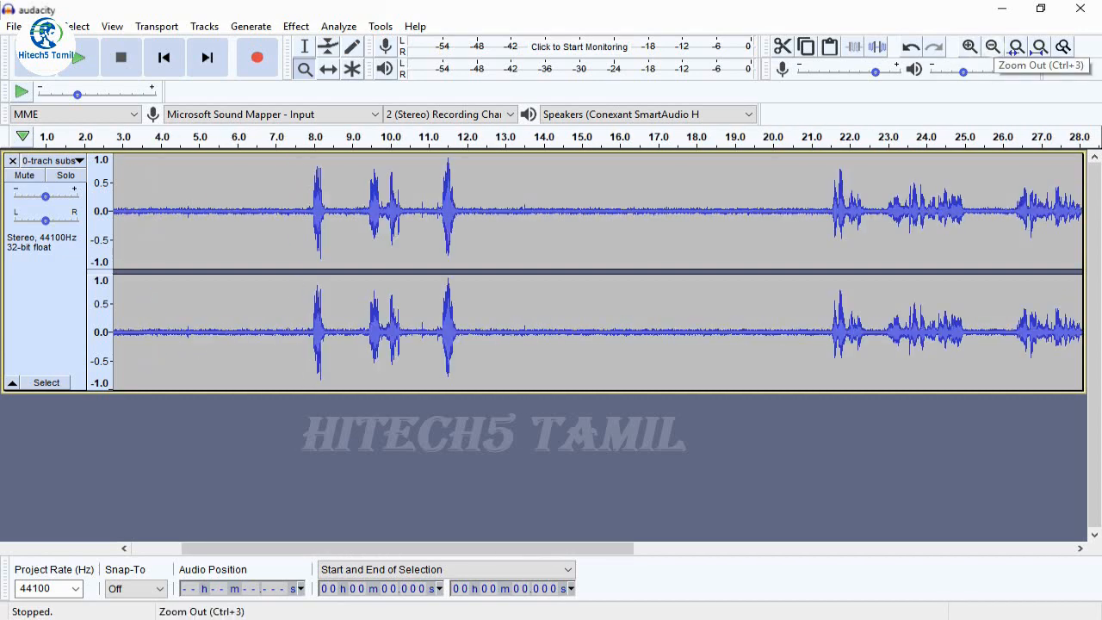
click(993, 47)
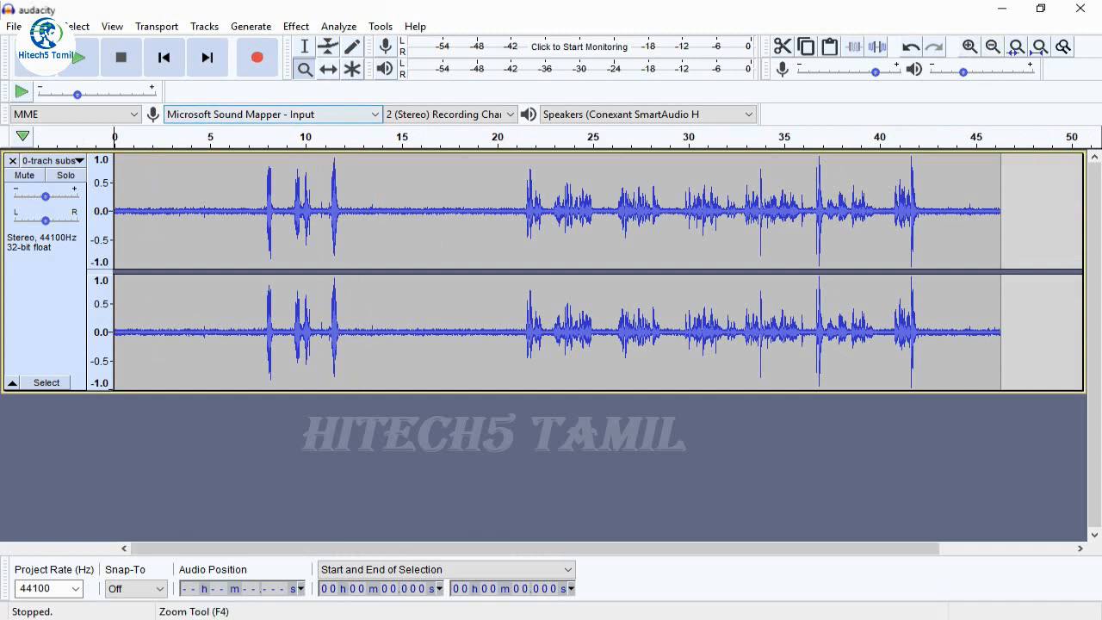
Place the playback cursor at about 12 seconds with the Selection tool and play the recording from there
click(305, 46)
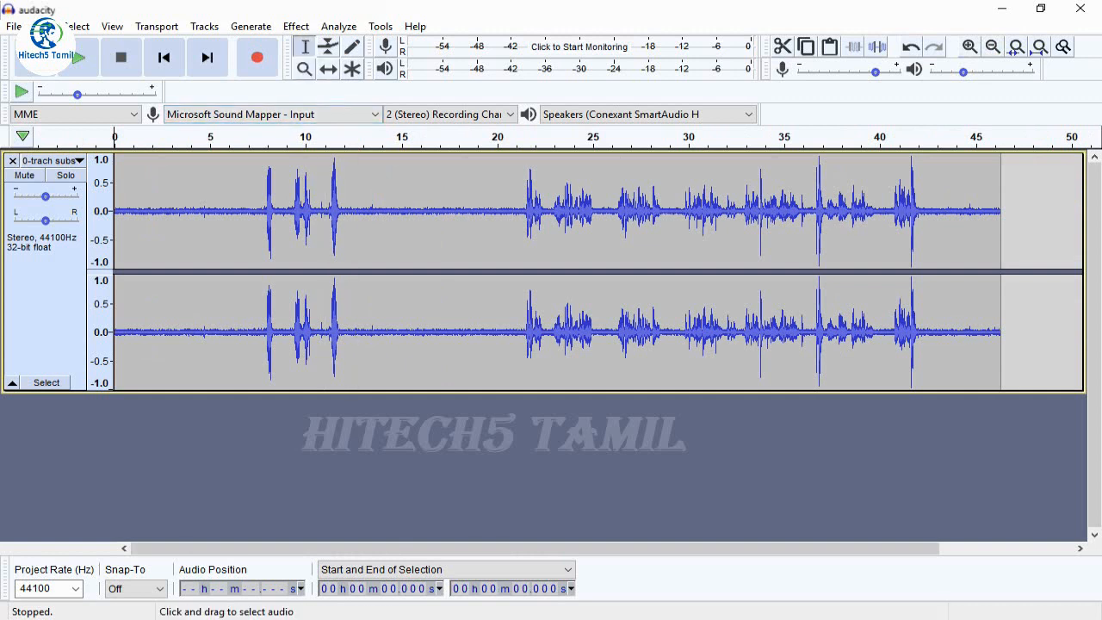
click(351, 226)
click(344, 226)
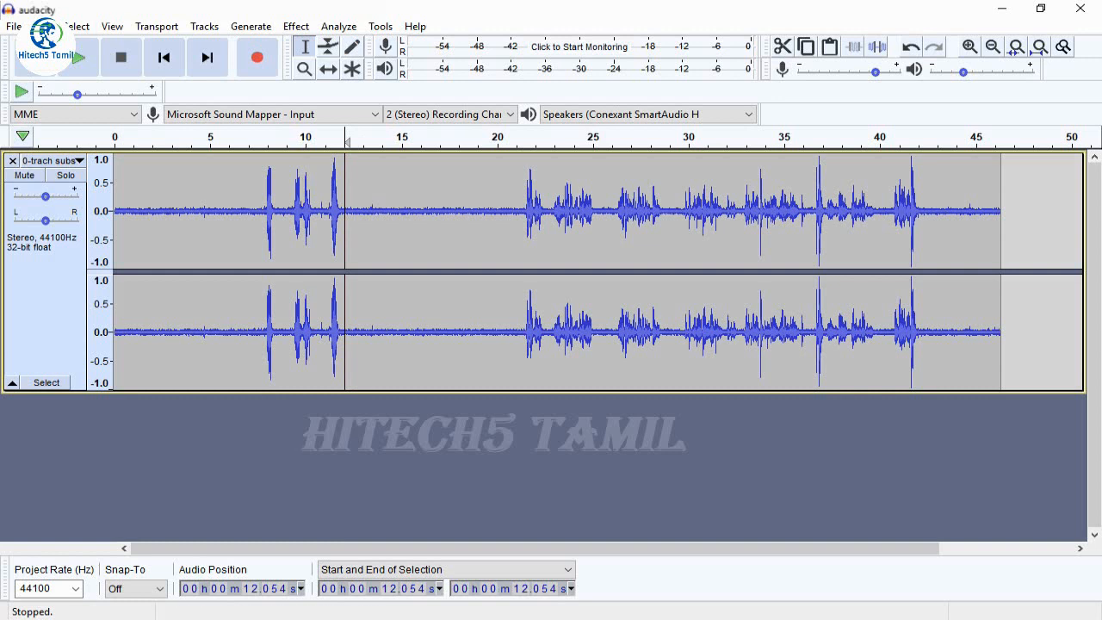
click(79, 58)
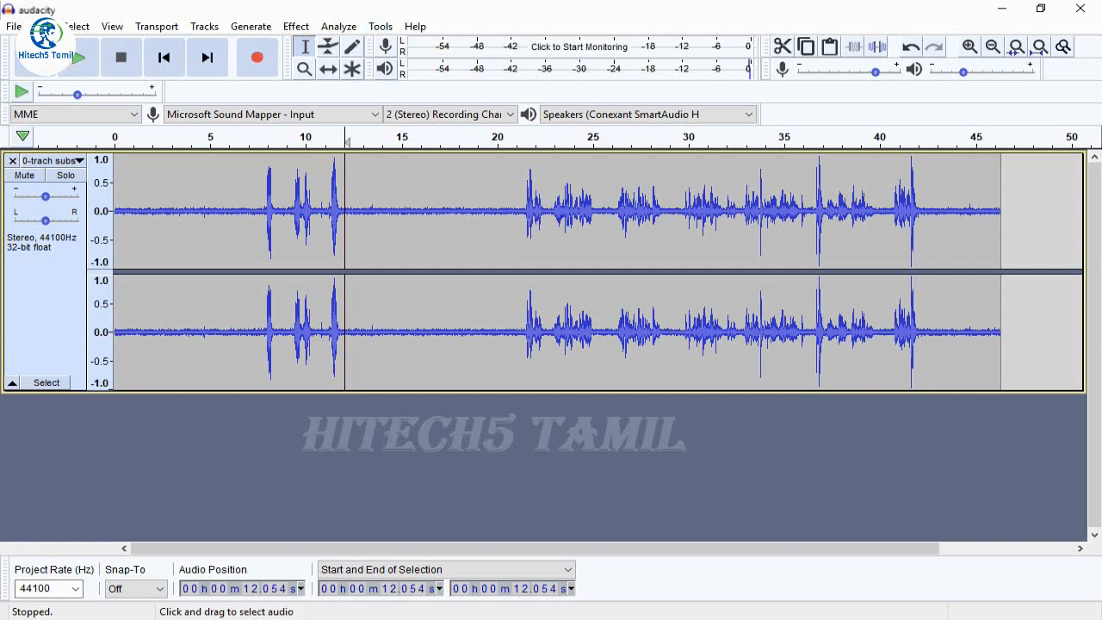
Cut the first 12.2 seconds or so from the start of the track
drag(347, 215, 115, 216)
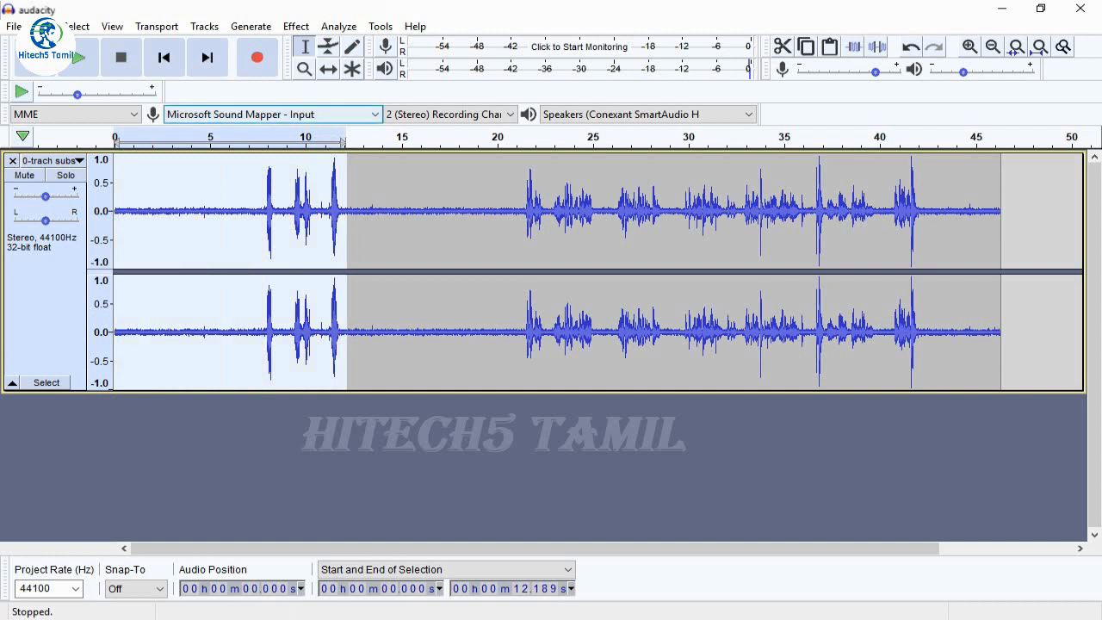
click(45, 26)
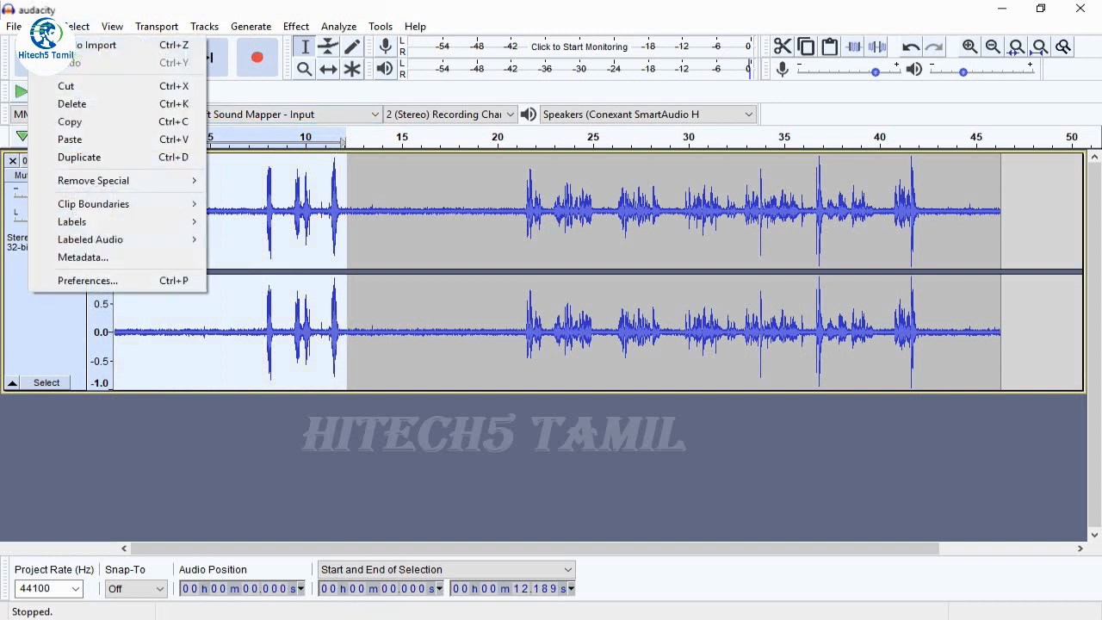
mouse_move(74, 27)
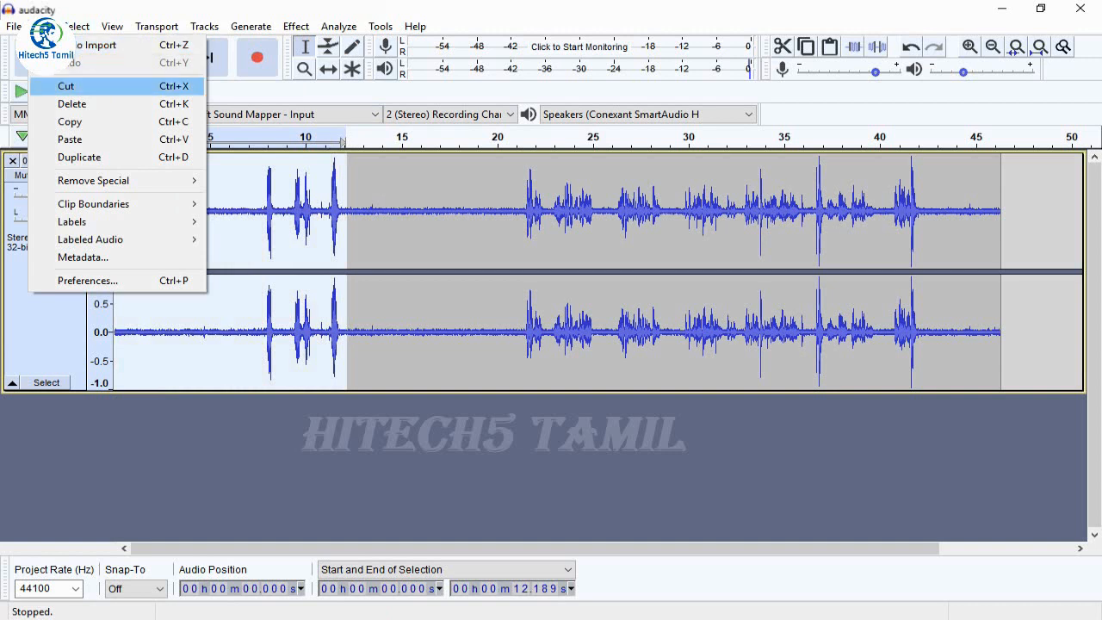
click(66, 86)
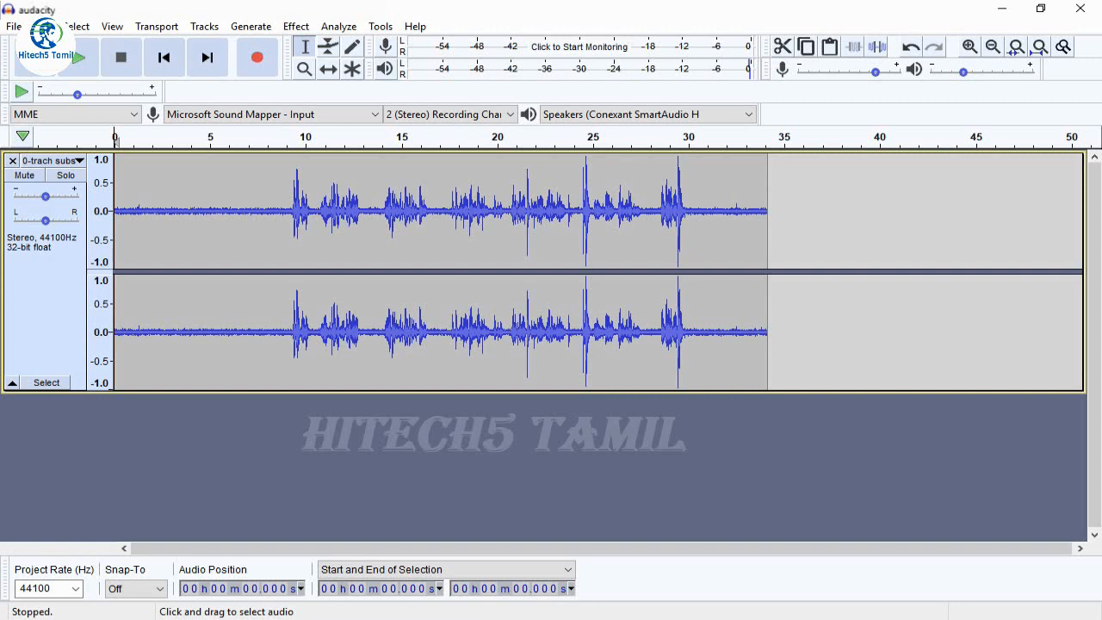
Select the quiet stretch from about 0.7 to 8.9 seconds and capture it as the Noise Reduction noise profile
click(198, 224)
drag(199, 224, 282, 224)
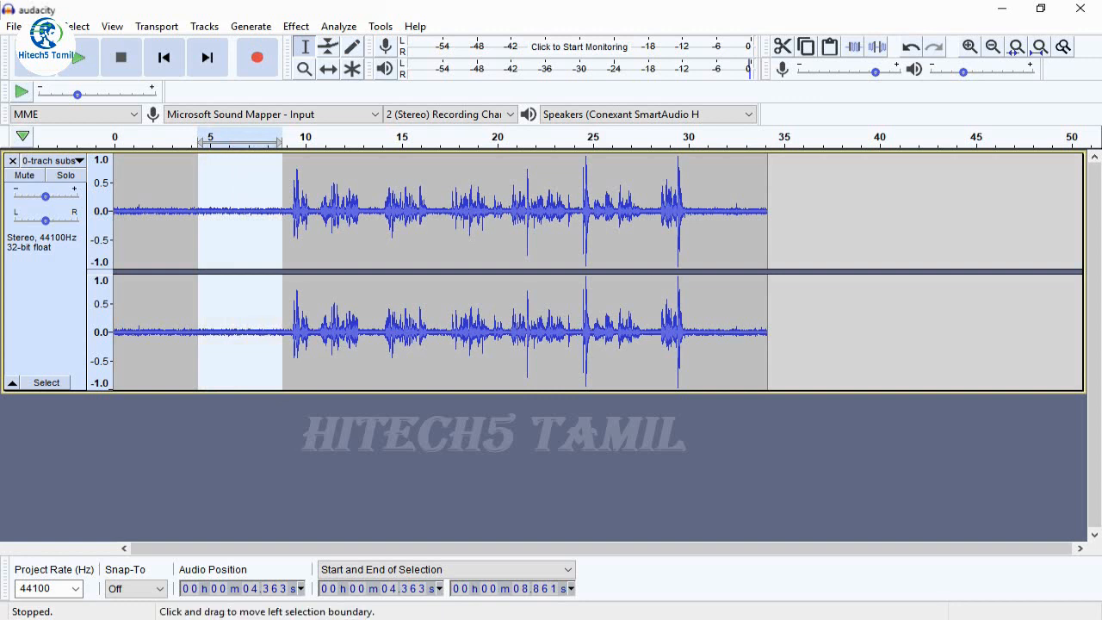
drag(198, 224, 128, 224)
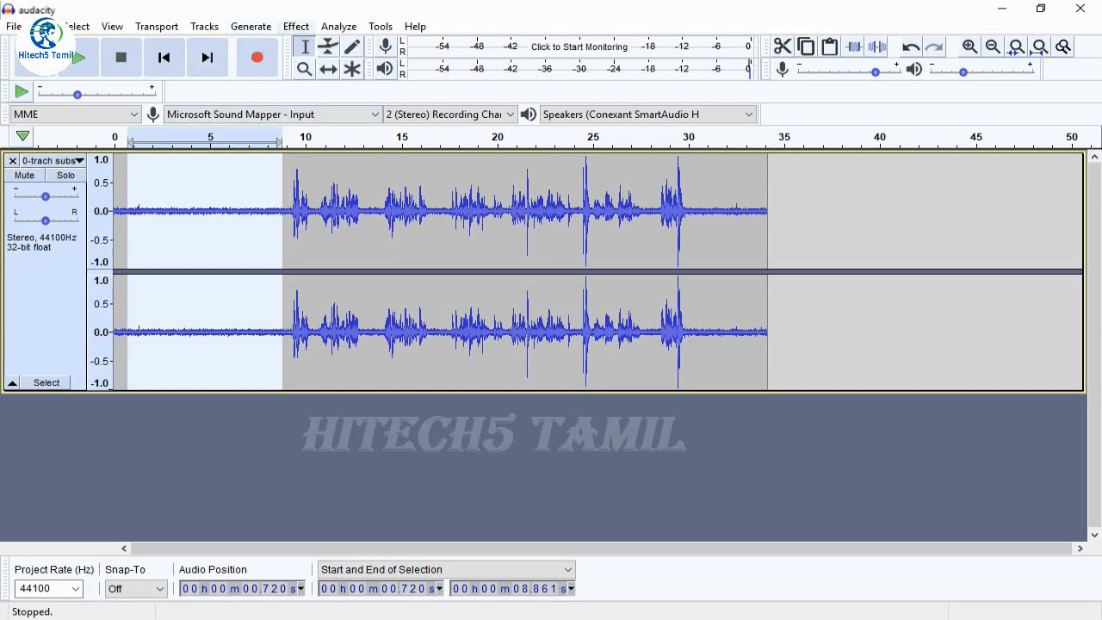
click(295, 26)
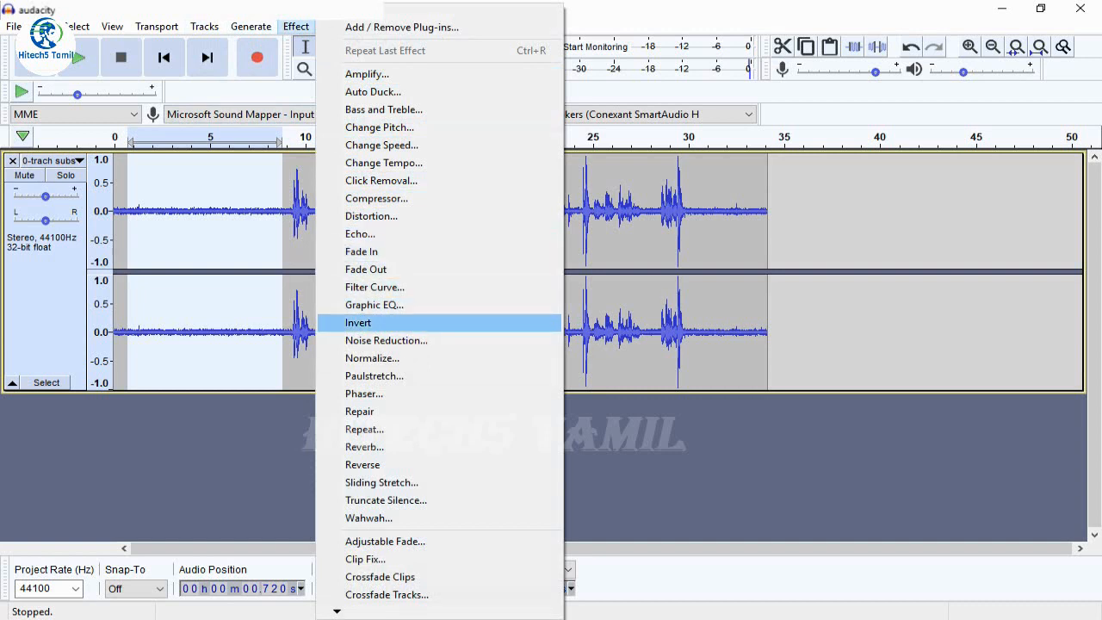
click(387, 340)
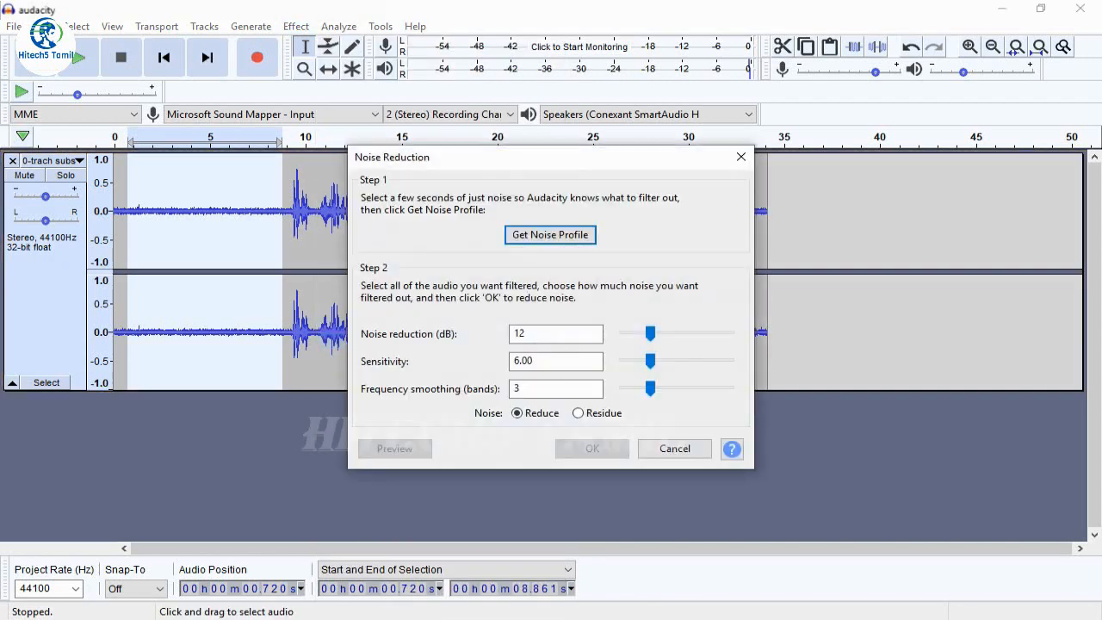
click(550, 235)
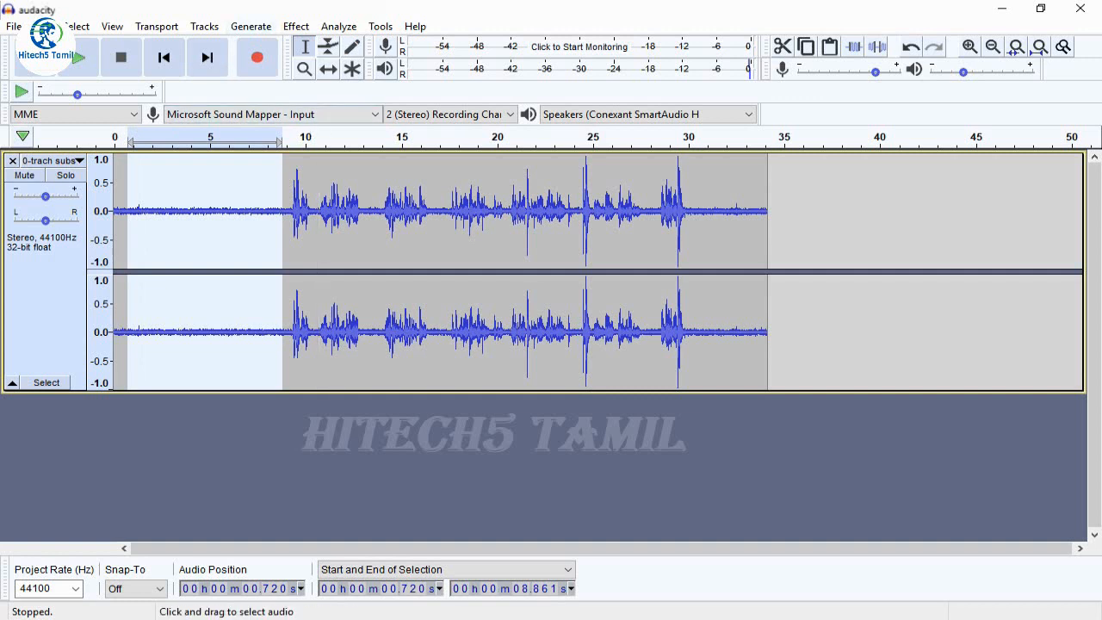
Select the audio from about 4.1 seconds to the end of the track and apply Noise Reduction with its current settings
click(193, 241)
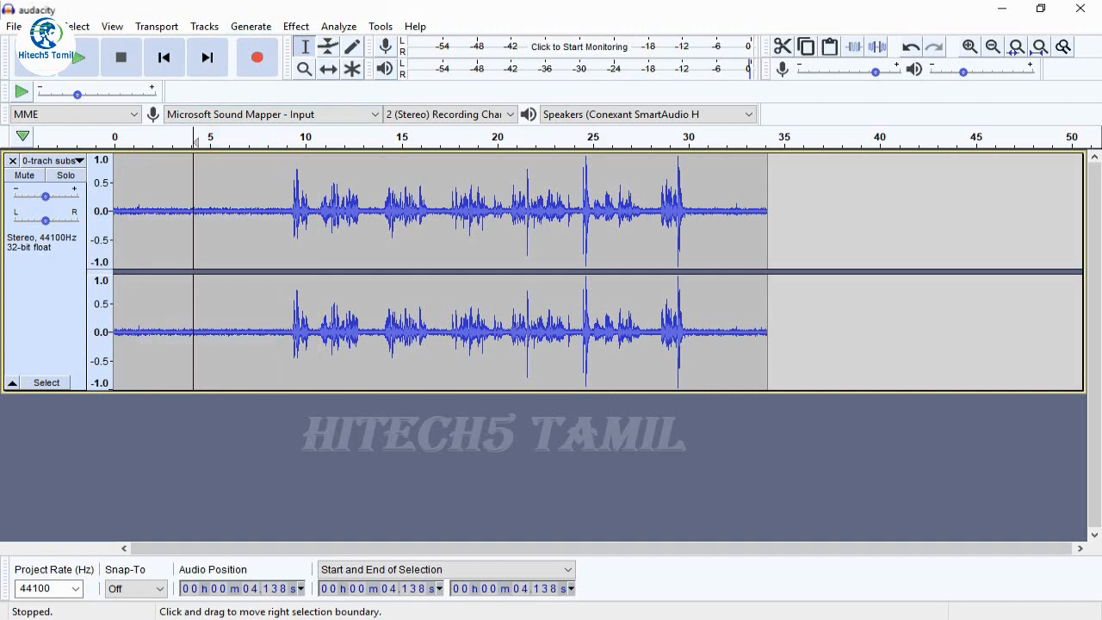
drag(193, 241, 745, 241)
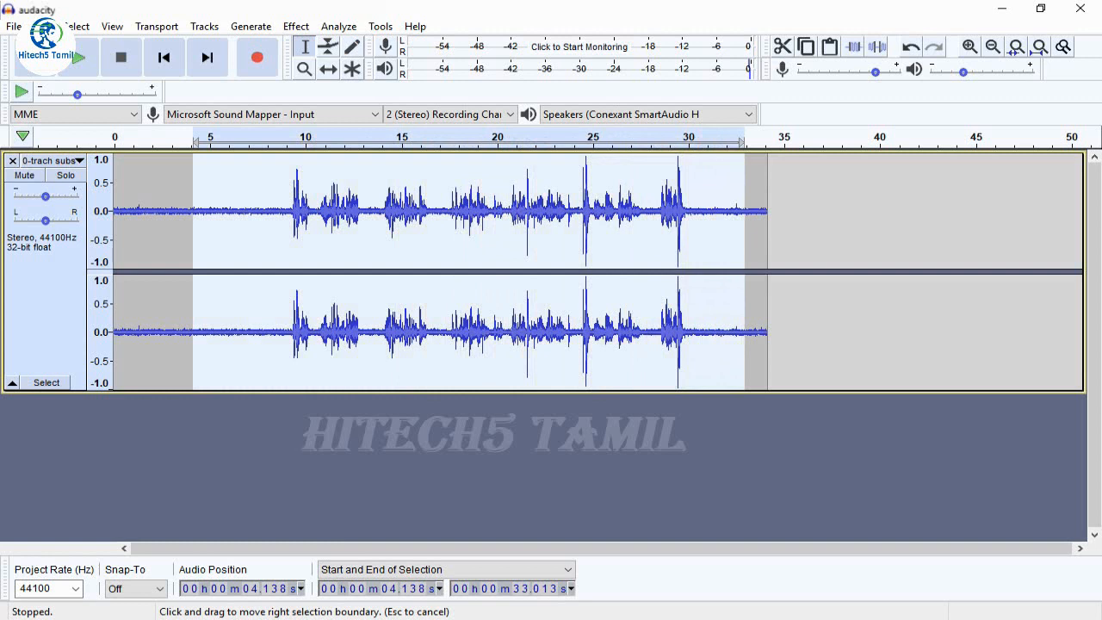
drag(745, 242, 767, 241)
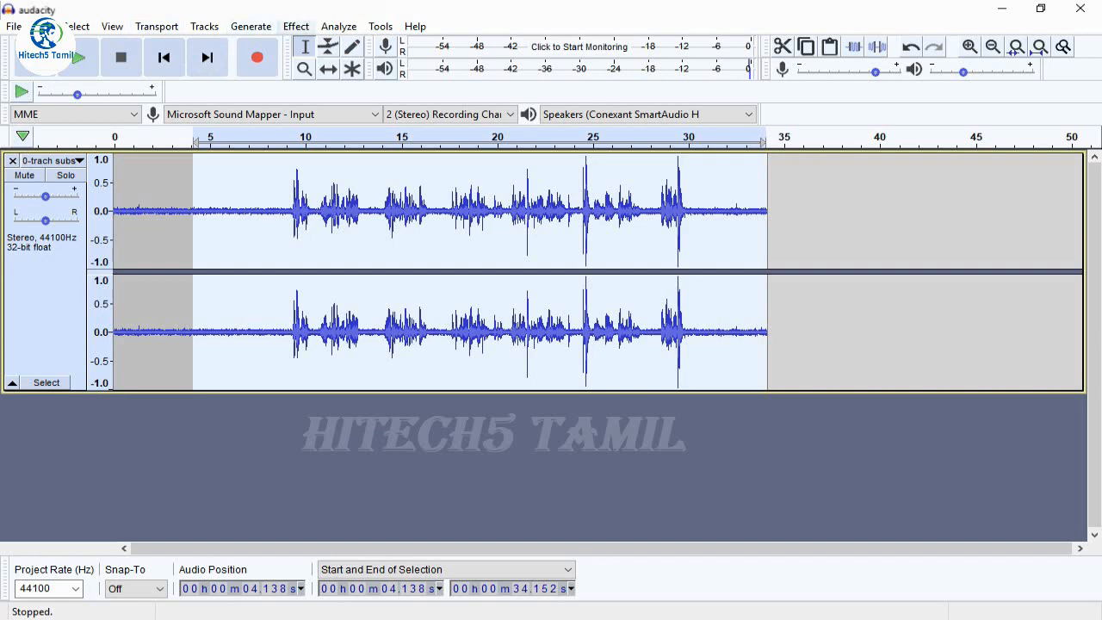
click(296, 25)
key(Down)
key(Down)
key(Down)
key(Down)
key(Down)
key(Down)
key(Down)
key(Down)
key(Down)
key(Down)
key(Down)
key(Down)
key(Down)
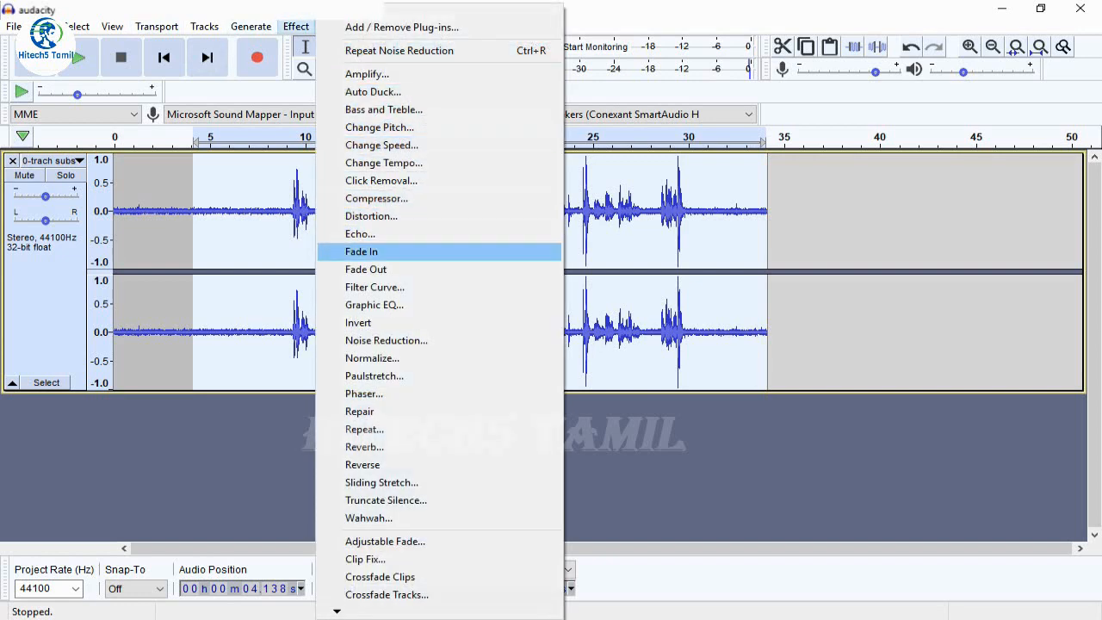
key(Return)
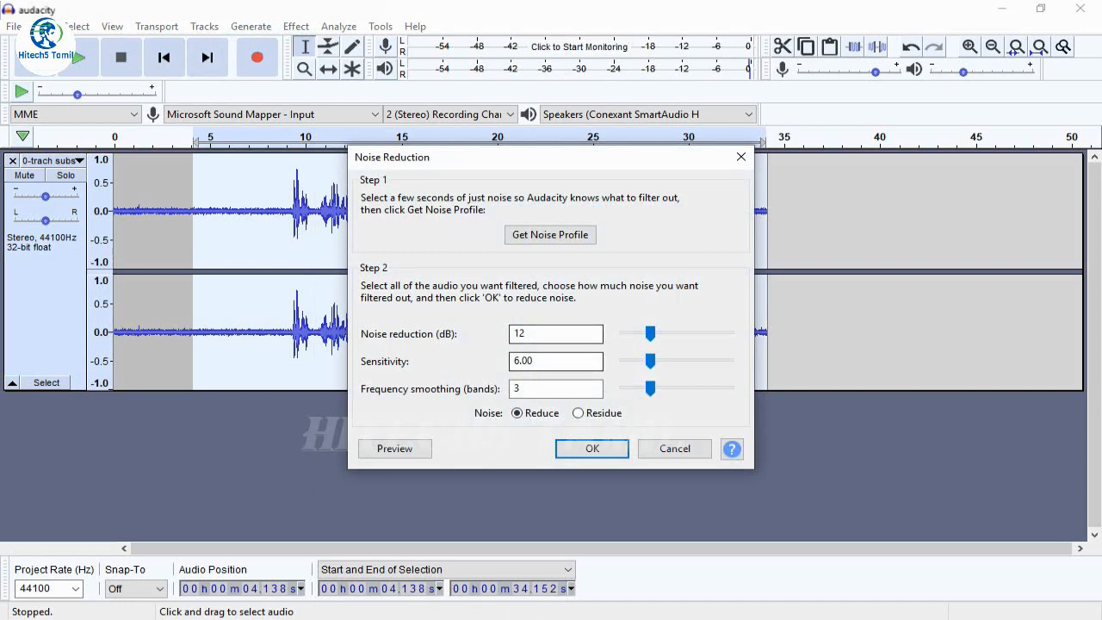
key(Return)
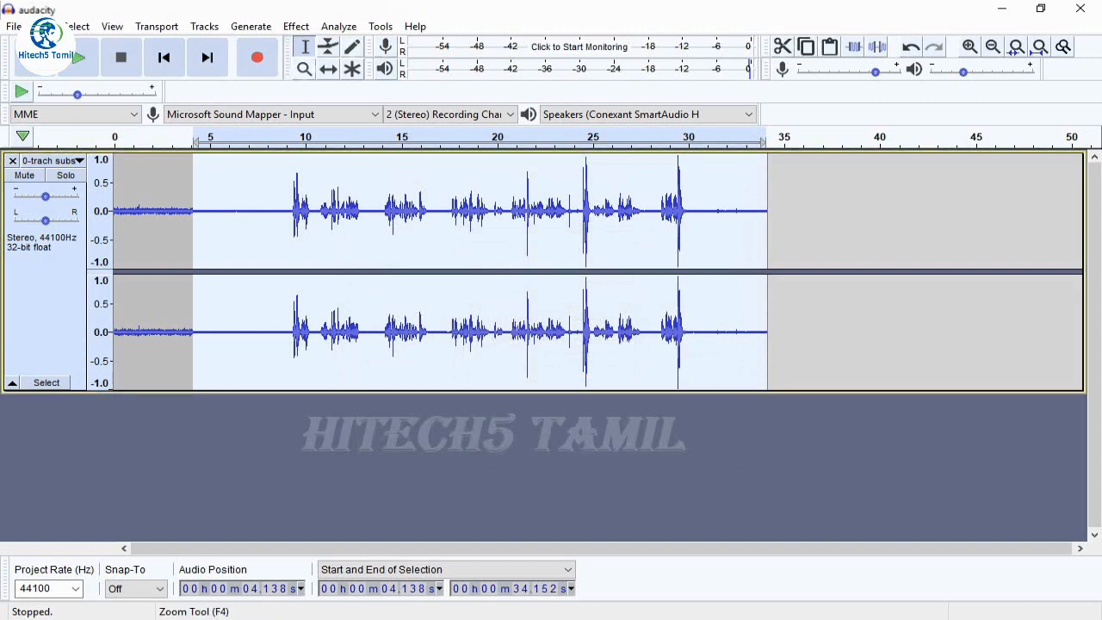
Zoom in around 4 seconds to compare the noise before and after the filtered boundary, and zoom out to the whole track
click(304, 69)
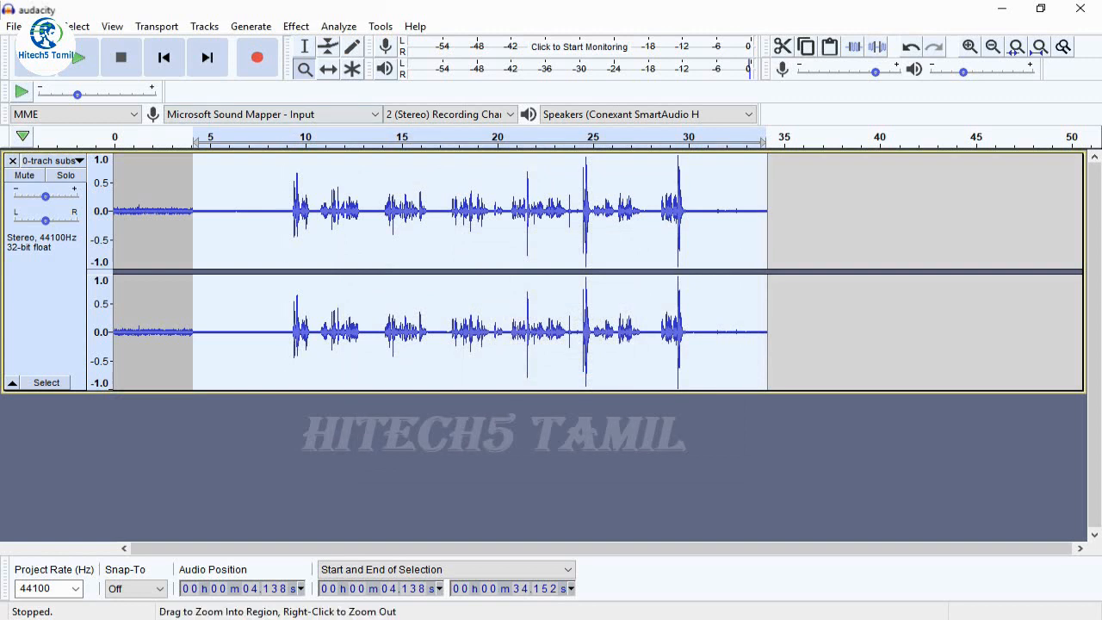
drag(153, 224, 305, 224)
click(305, 224)
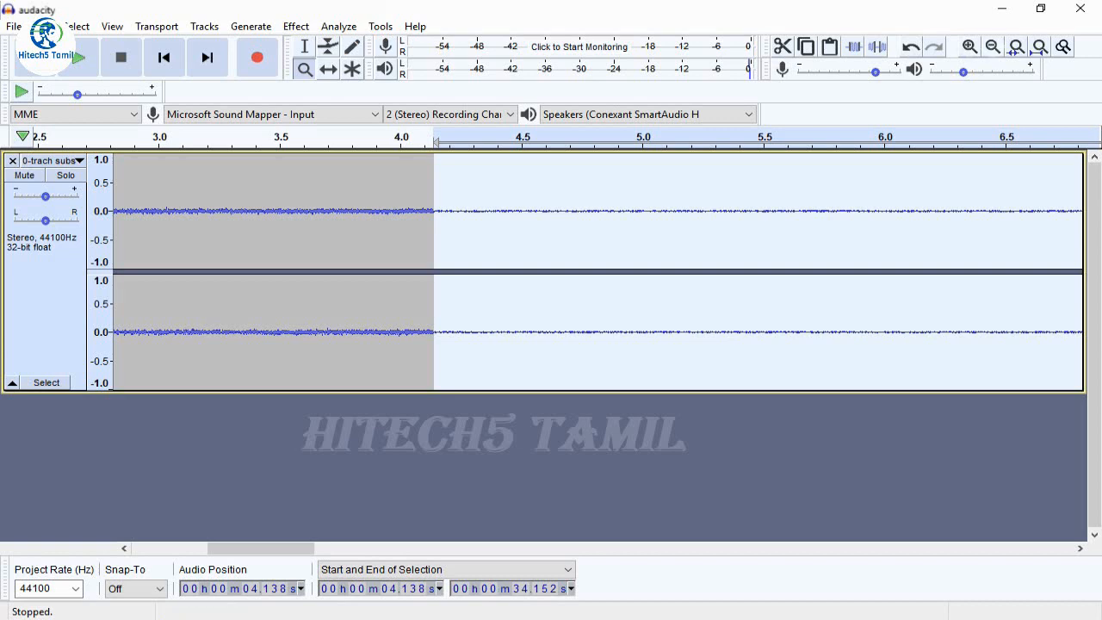
click(994, 46)
click(993, 47)
click(993, 47)
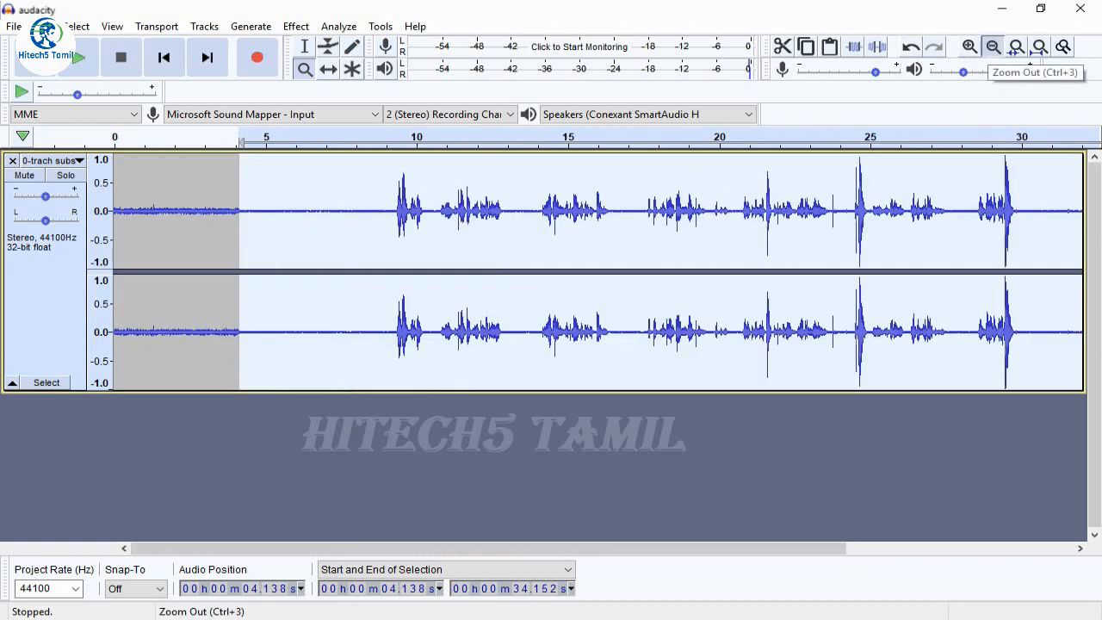
click(993, 46)
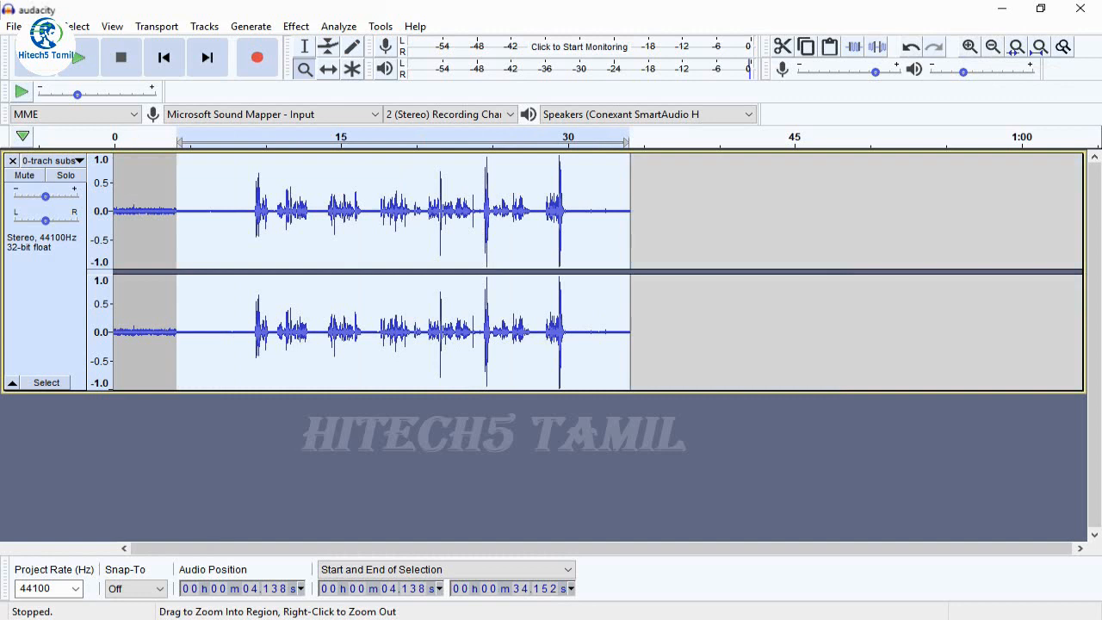
Select the filtered quiet stretch from about 4.5 to 9.1 seconds with the Selection tool and capture a new noise profile from it
click(304, 46)
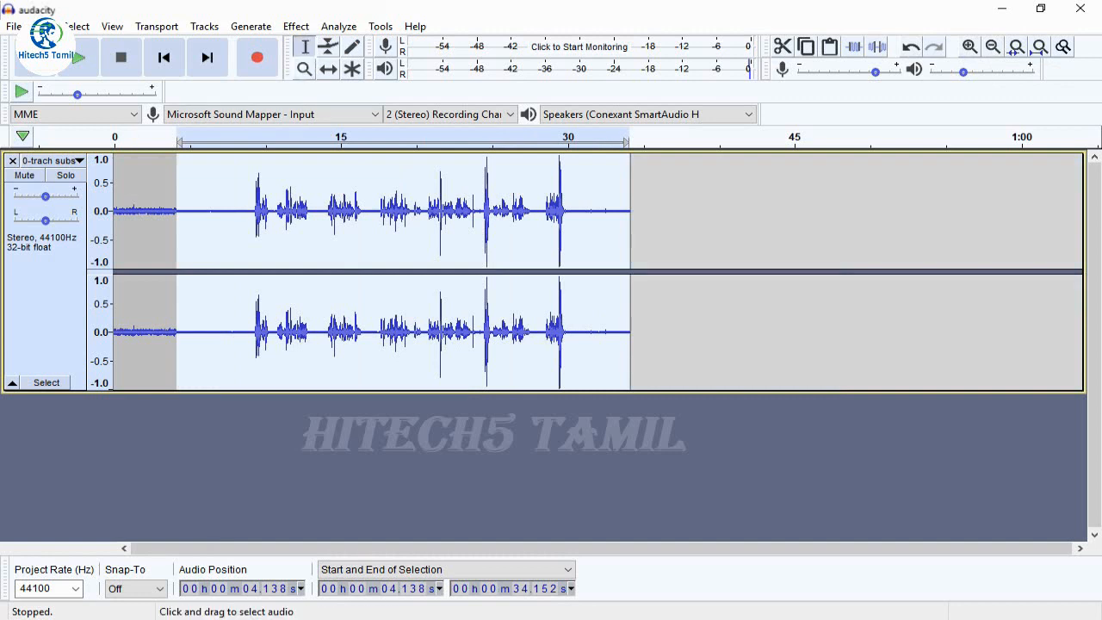
drag(181, 215, 250, 215)
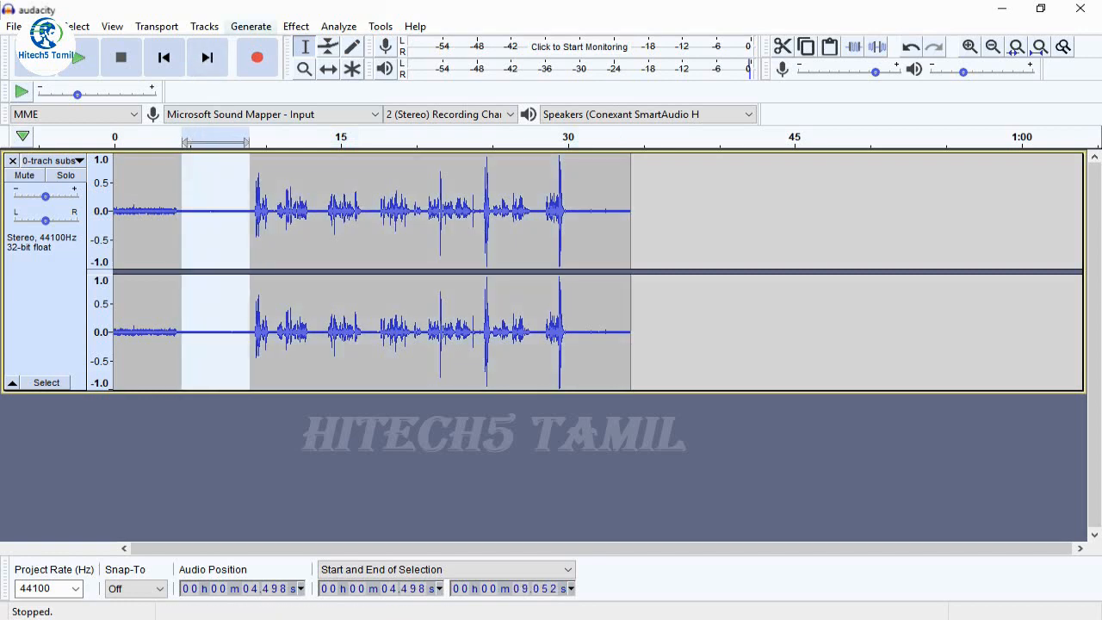
click(296, 26)
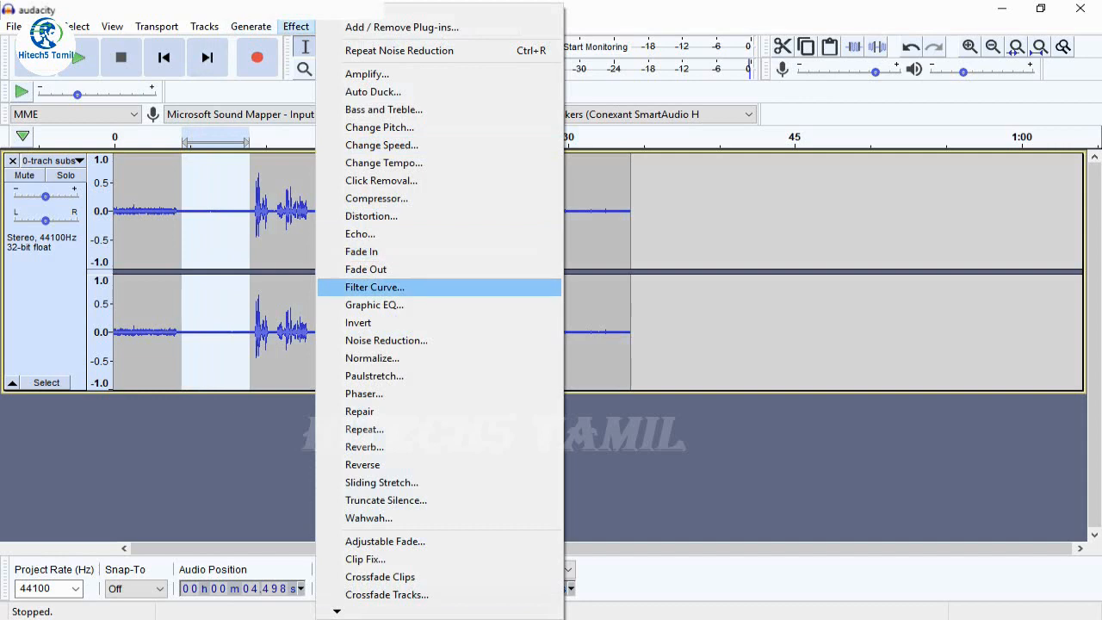
click(387, 340)
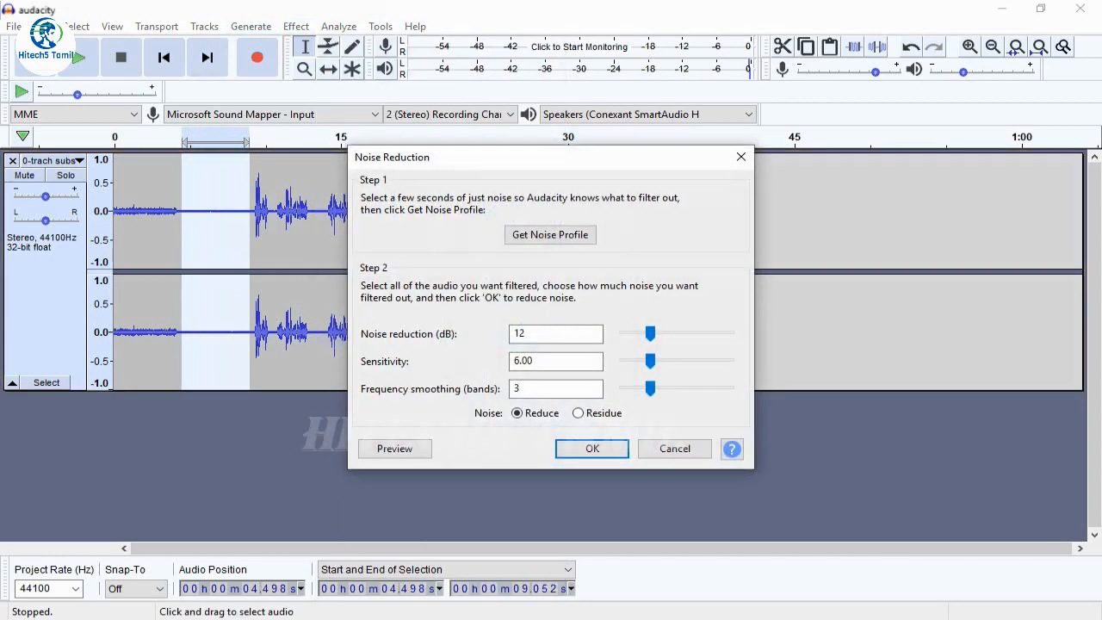
click(551, 234)
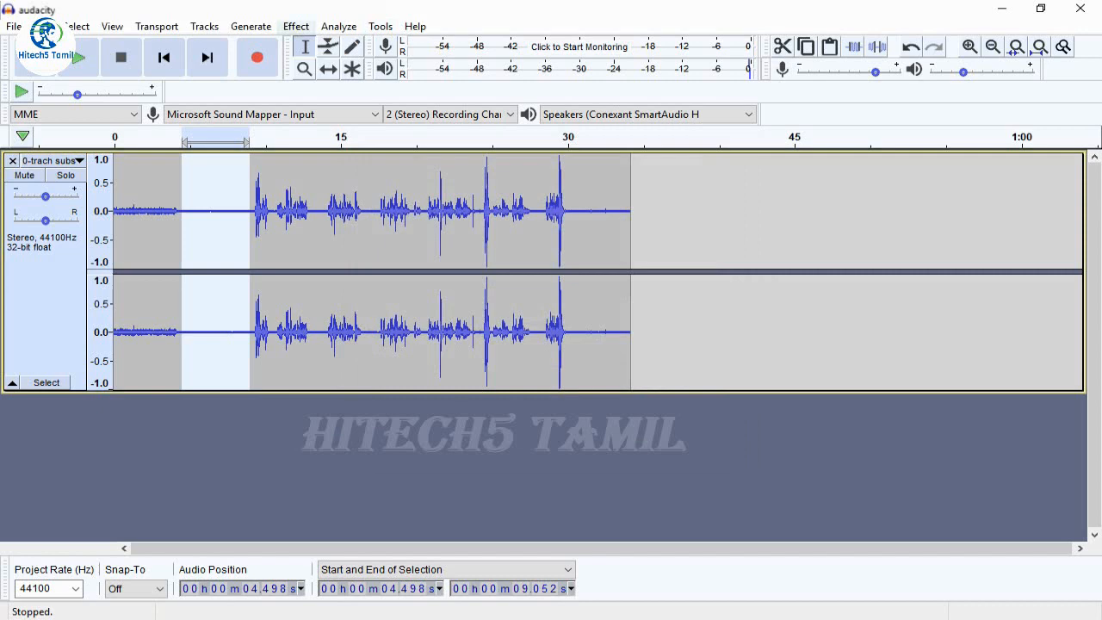
Apply Noise Reduction with its current settings to the selected quiet stretch before the first speech
click(295, 26)
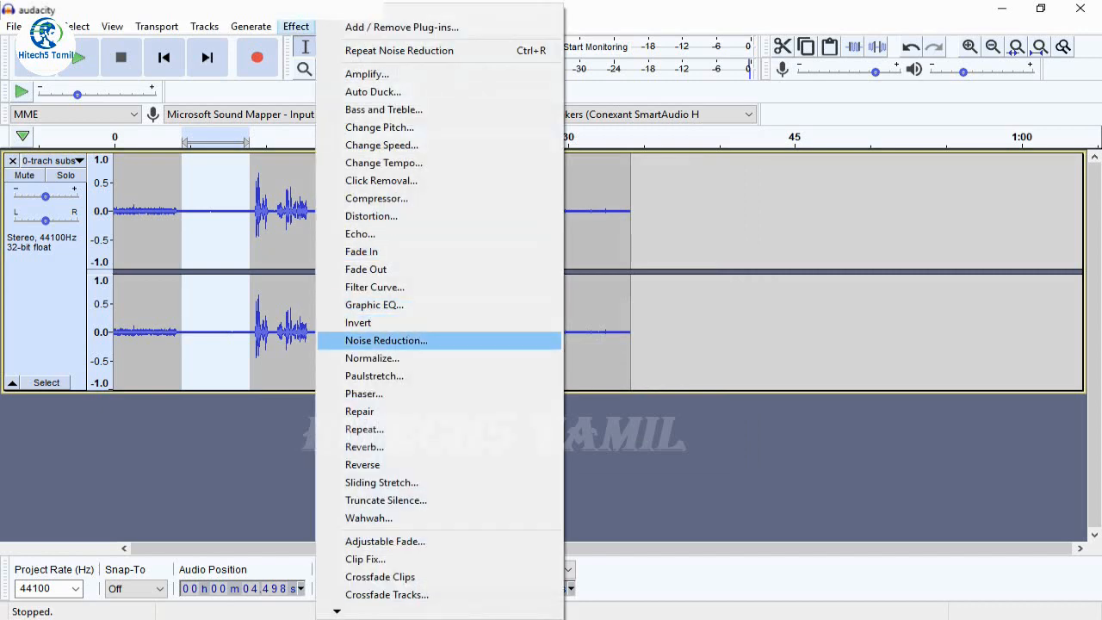
key(Return)
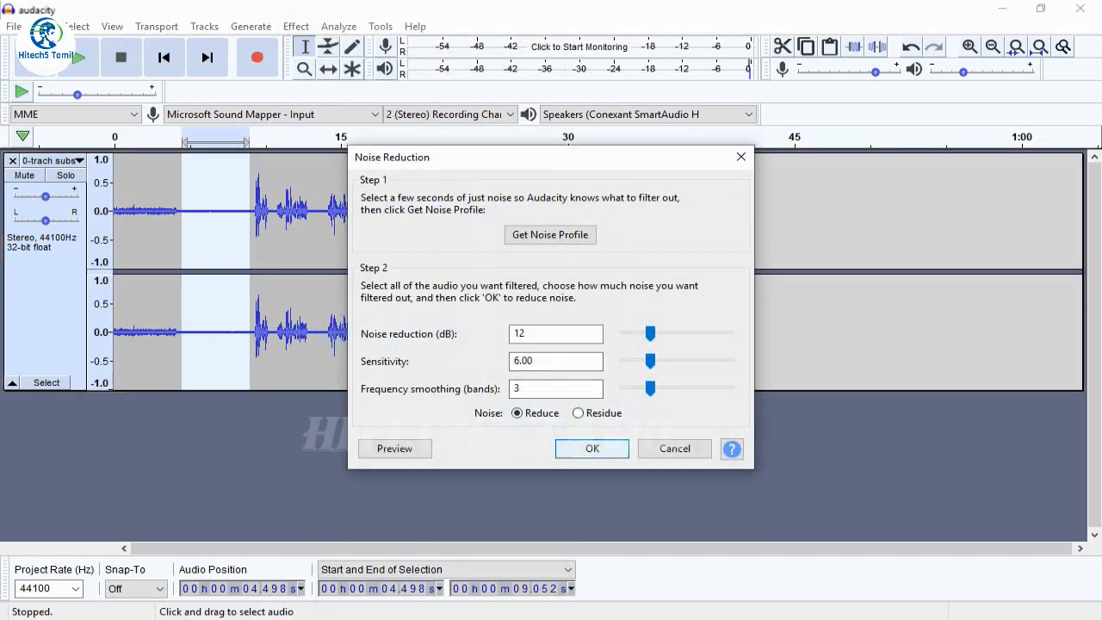
key(Return)
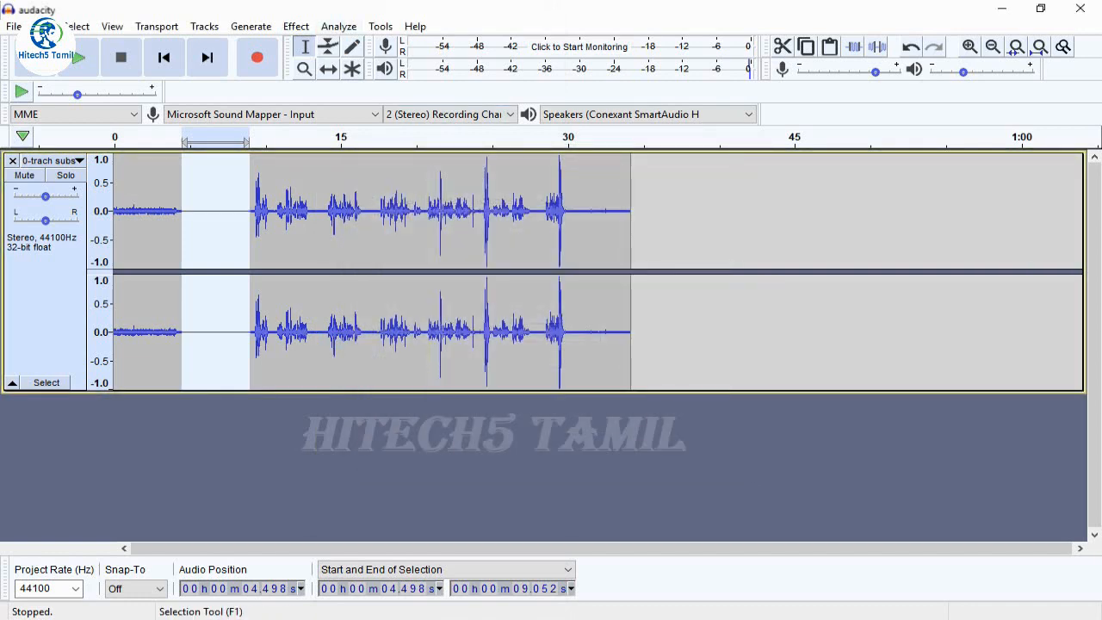
Examine the remaining noise in the filtered stretch between about 4.5 and 9 seconds up close, and return to the whole-track view
click(304, 69)
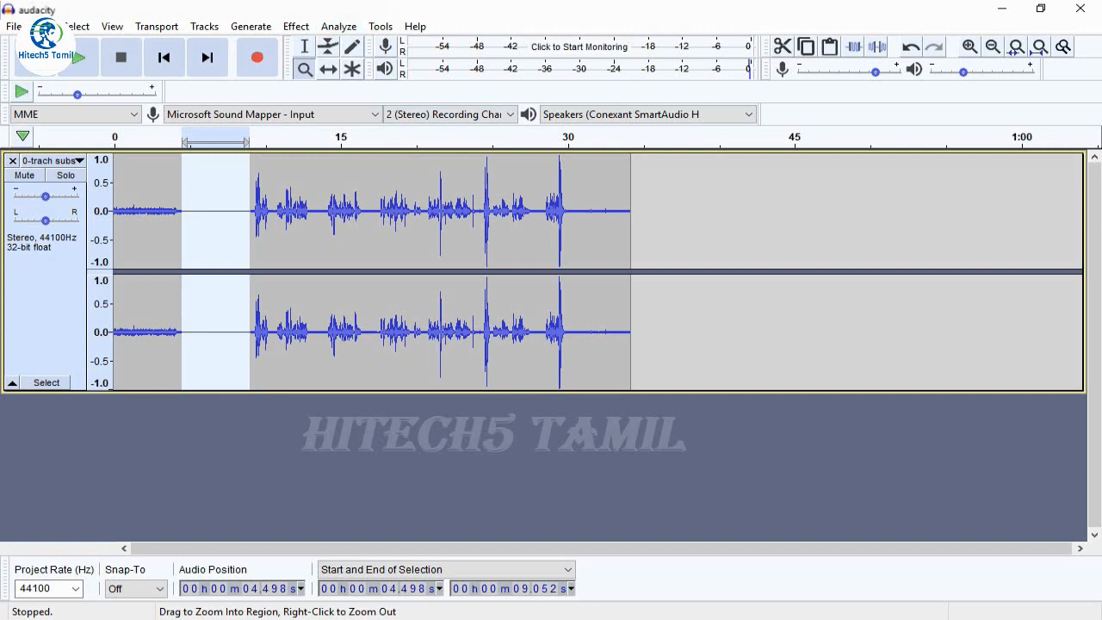
drag(191, 215, 314, 216)
click(314, 215)
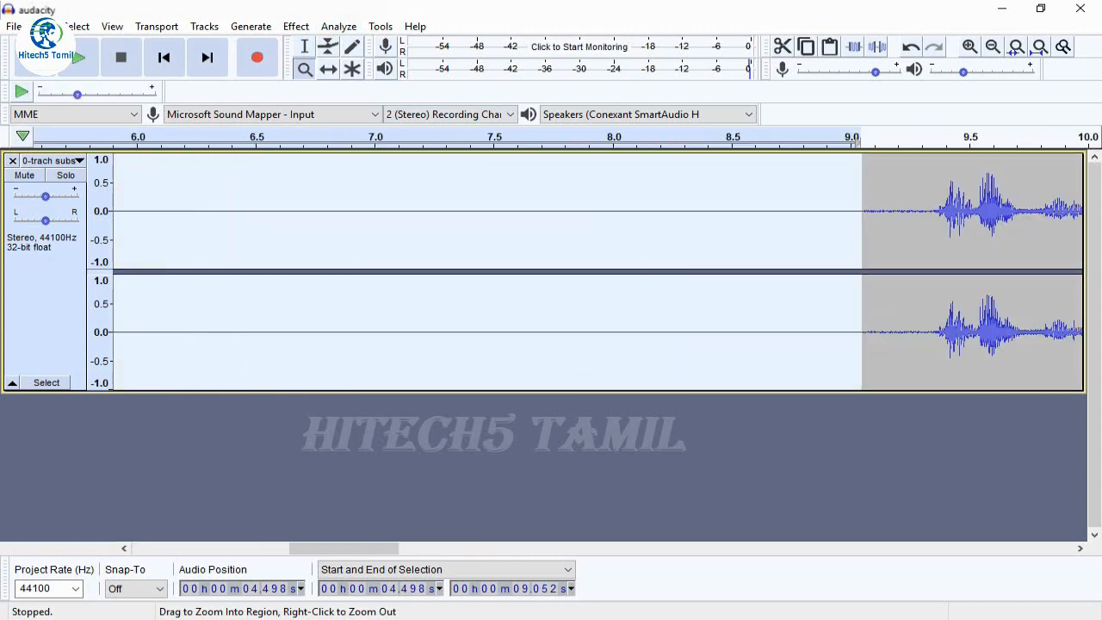
click(314, 215)
click(315, 215)
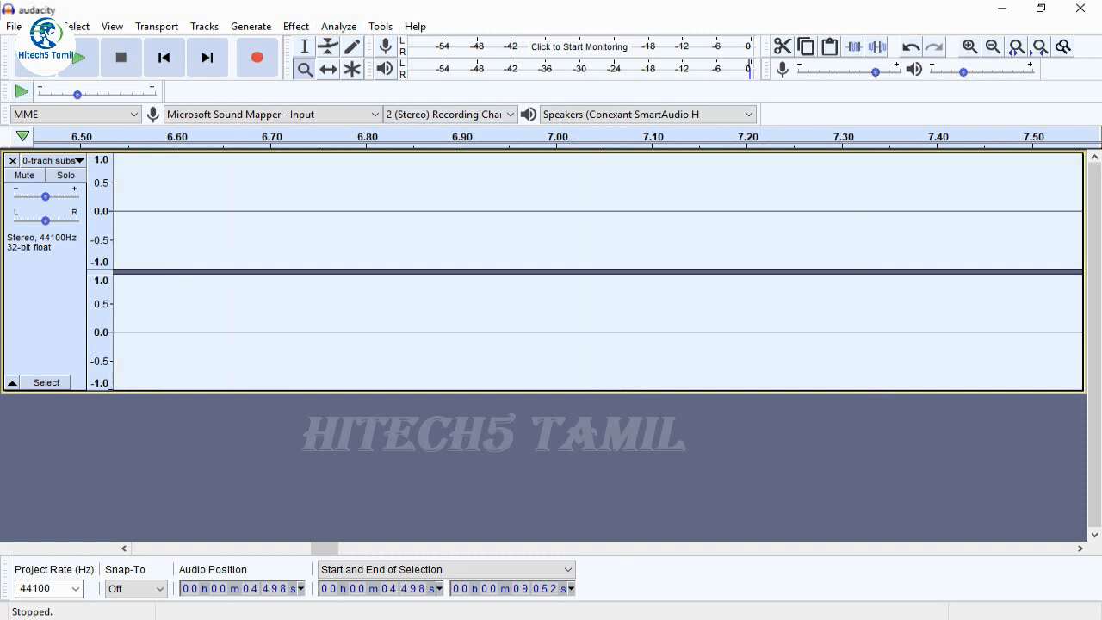
click(994, 46)
click(993, 47)
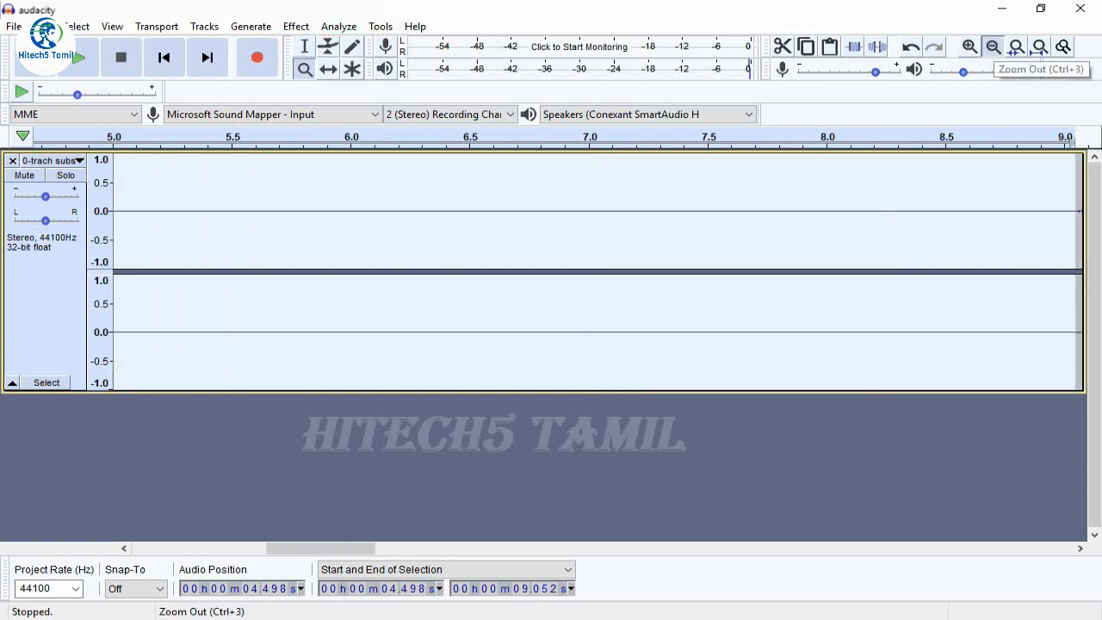
click(993, 46)
click(993, 47)
click(993, 46)
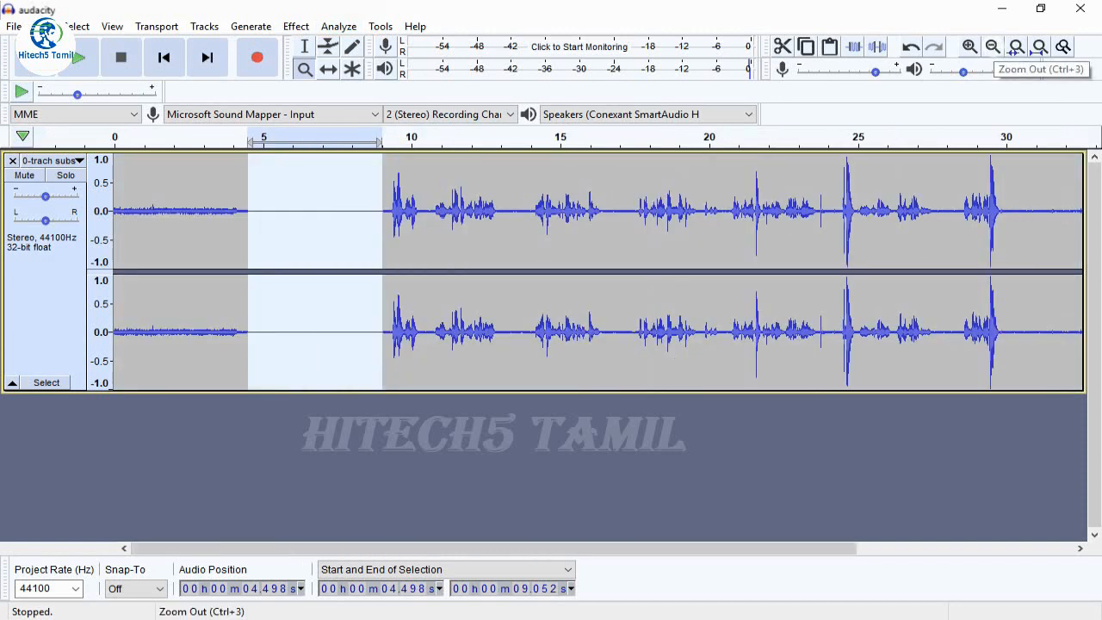
click(993, 47)
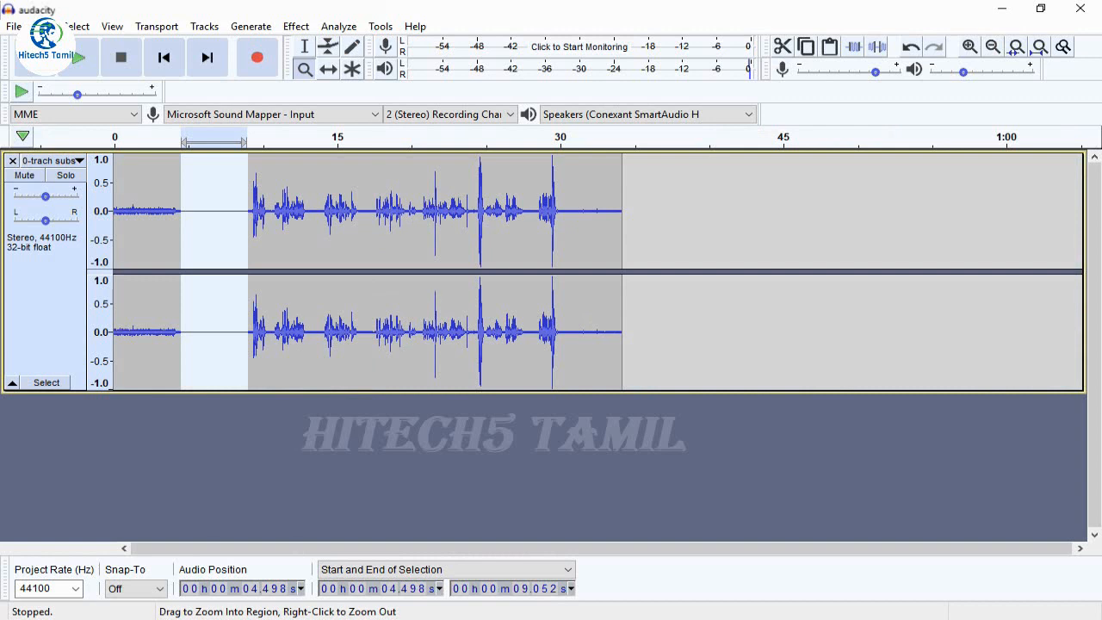
Select the whole track with the Selection tool and apply Noise Reduction to it with the current settings
click(304, 46)
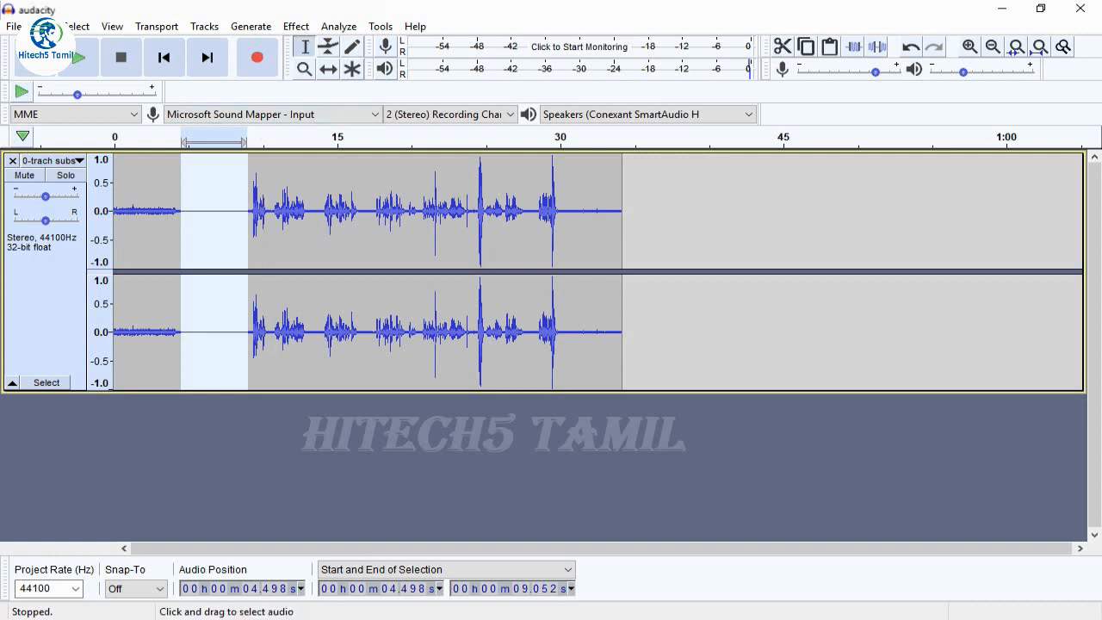
drag(114, 259, 622, 258)
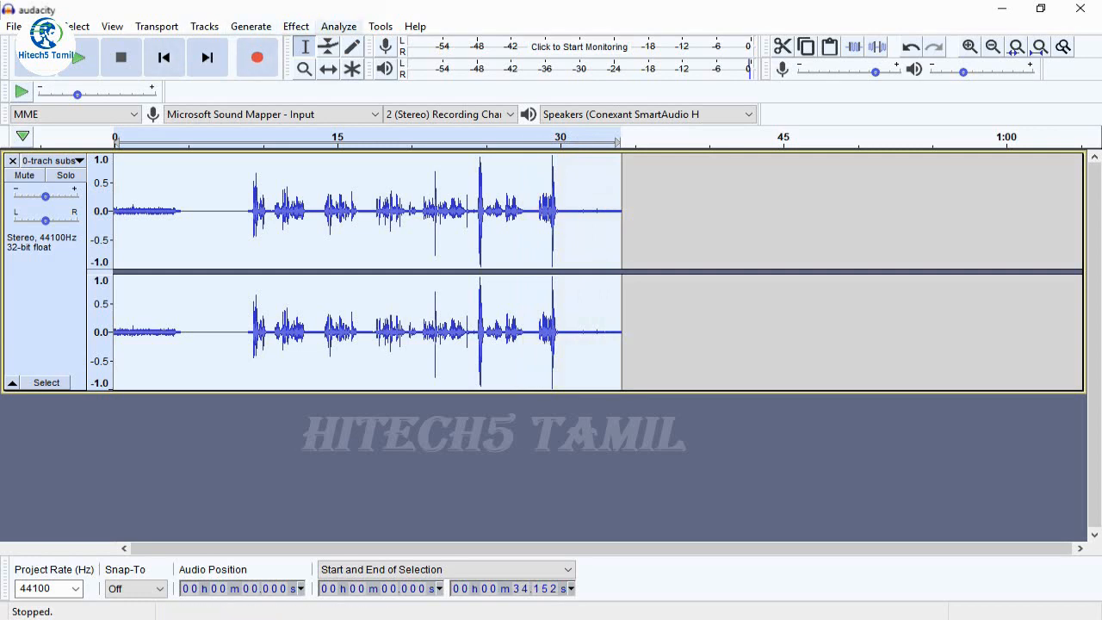
click(295, 26)
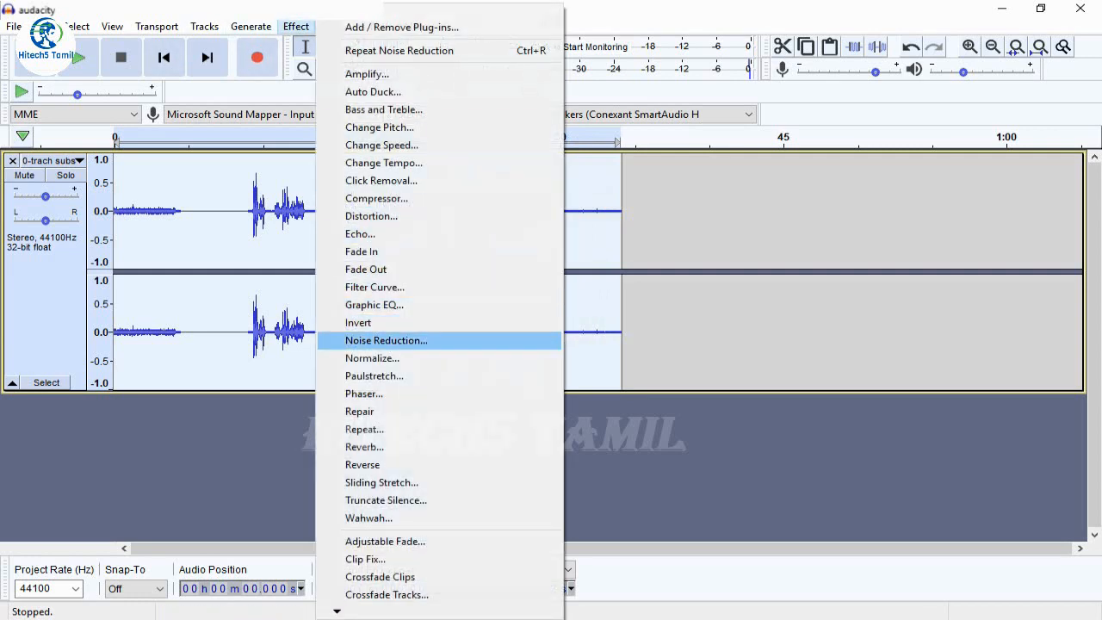
click(386, 341)
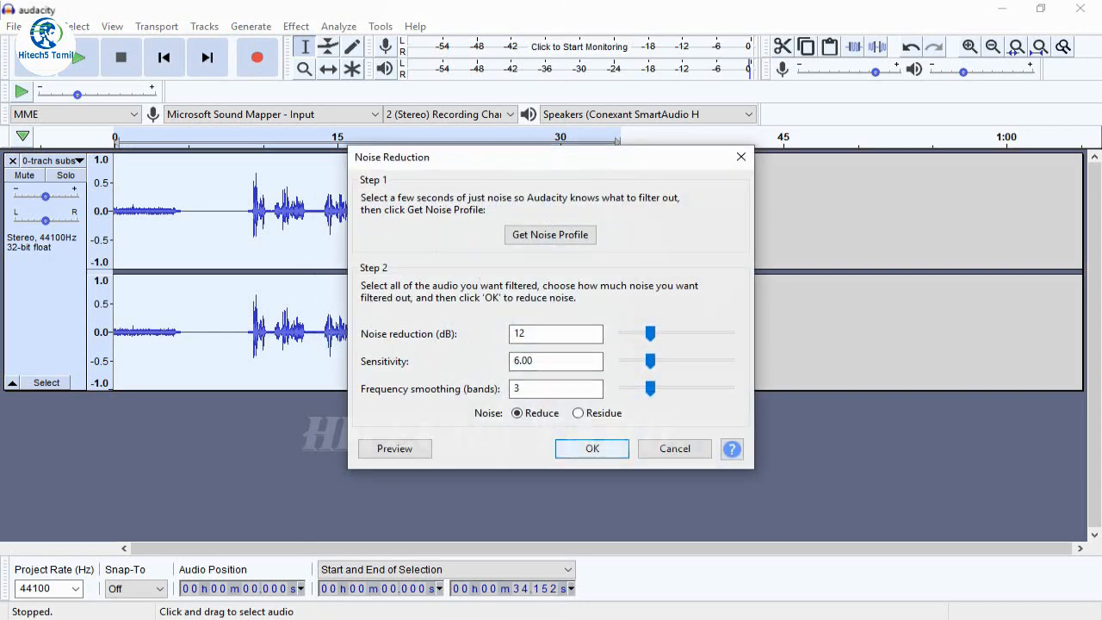
key(Return)
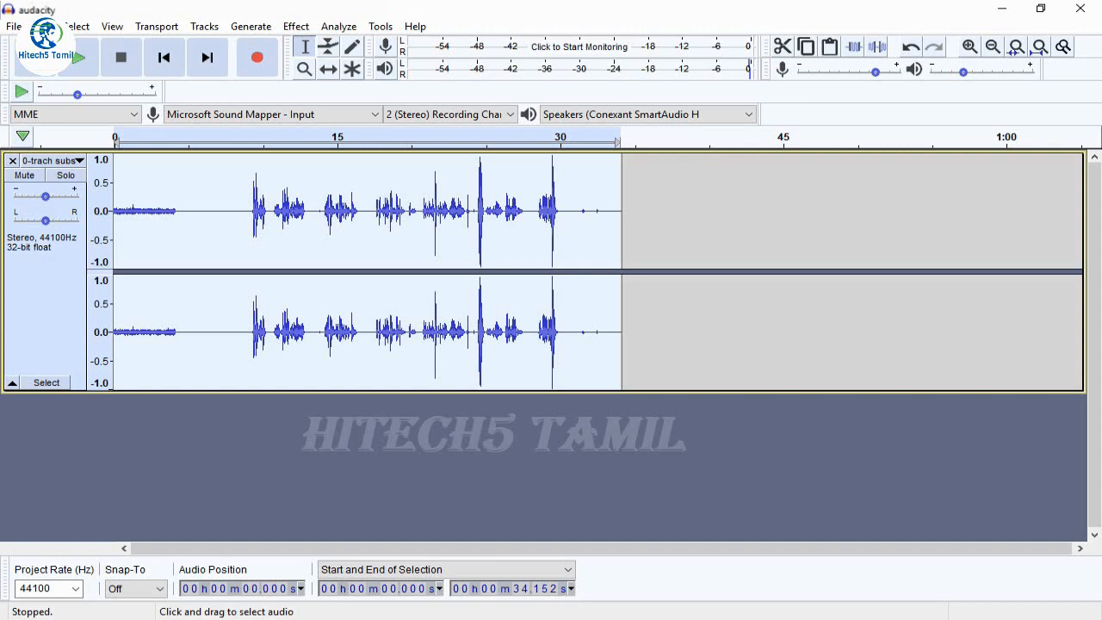
Examine the noise-reduced speech between about 15 and 32 seconds up close, and play the whole track from its start
drag(338, 215, 591, 215)
key(F4)
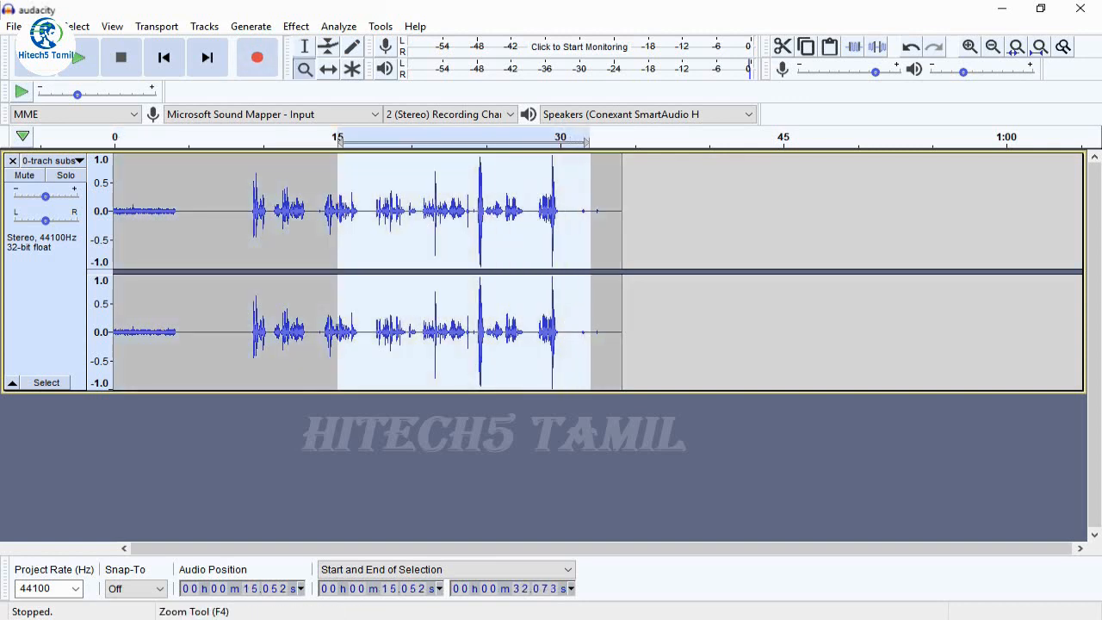
drag(301, 215, 620, 215)
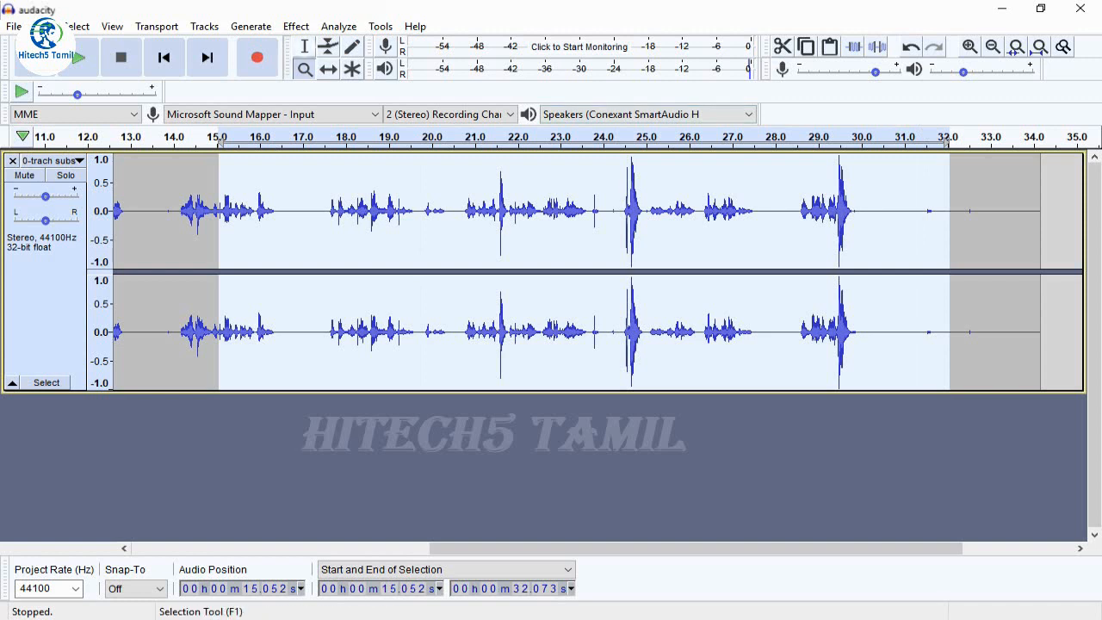
click(305, 46)
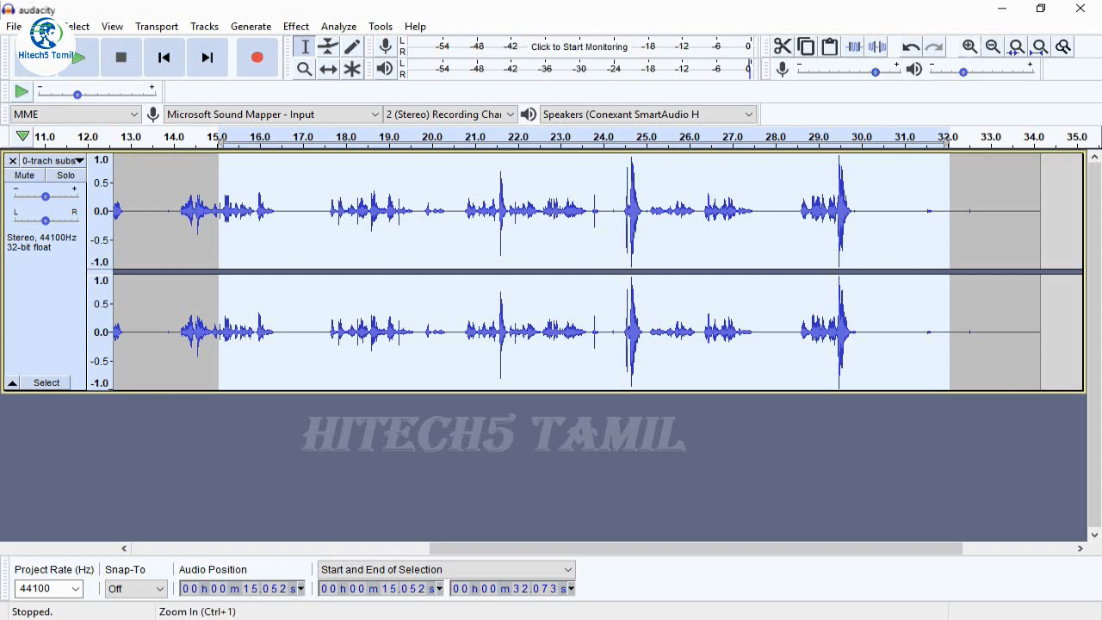
click(993, 47)
click(993, 46)
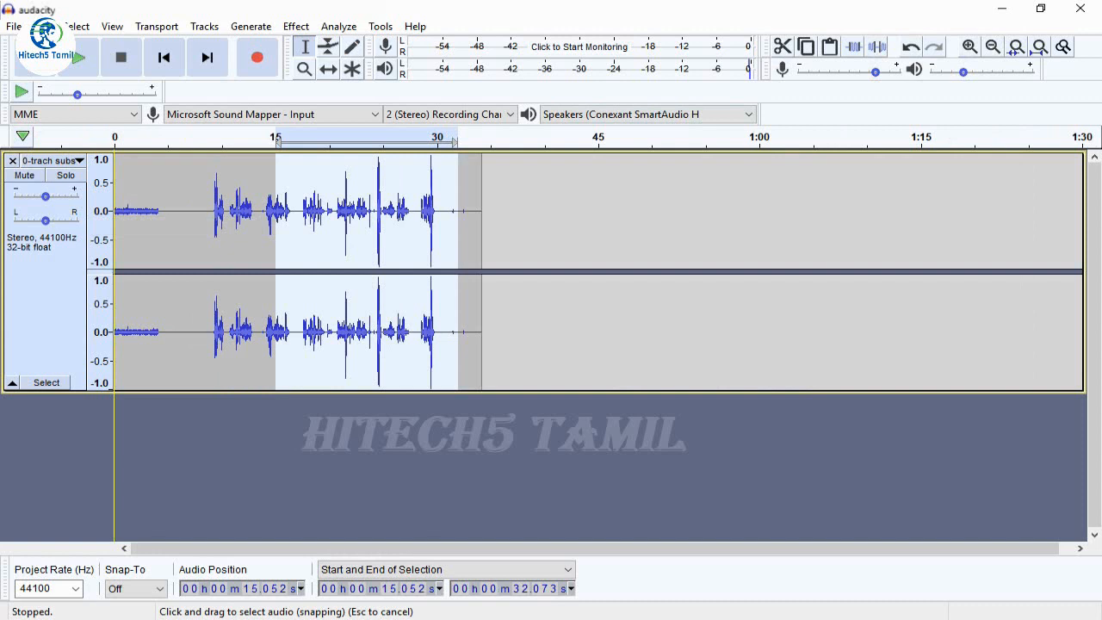
click(115, 250)
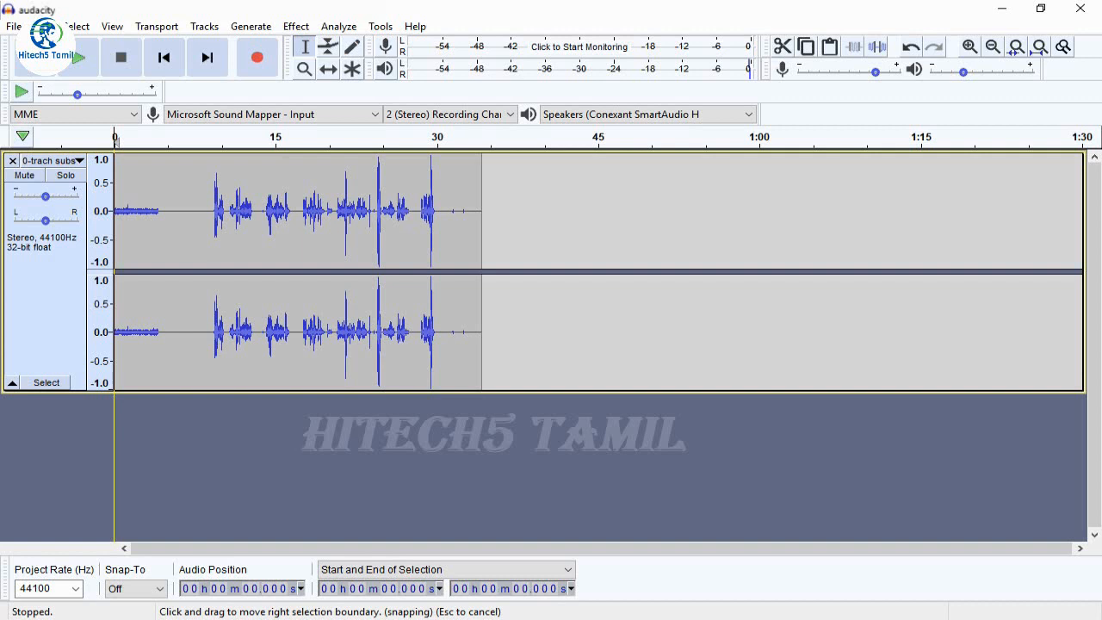
click(78, 58)
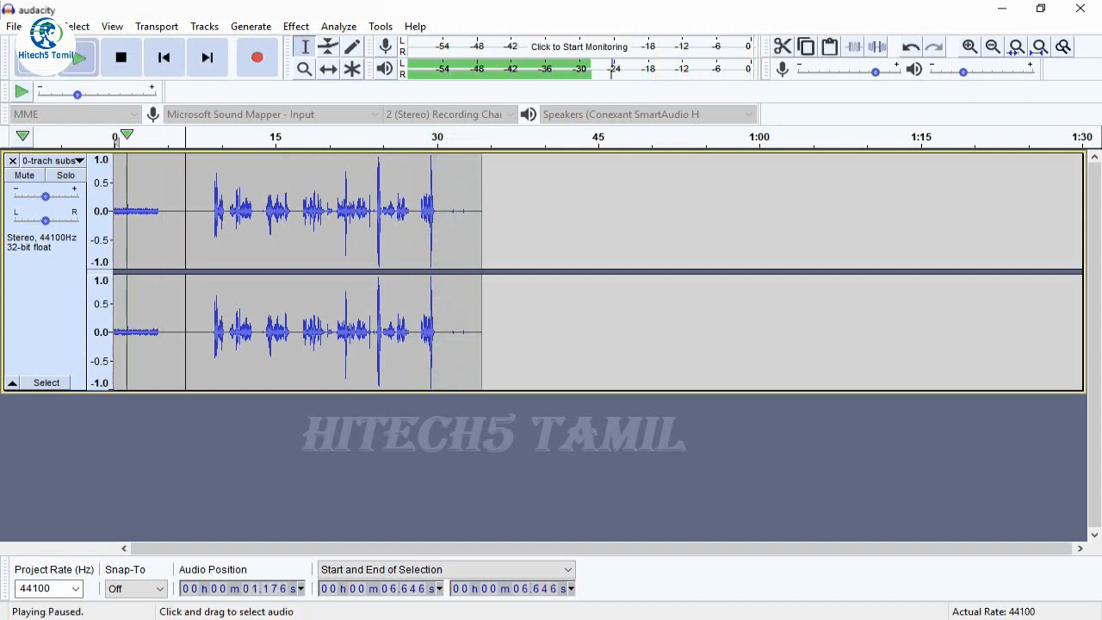
Delete the opening 8.6 seconds before the first speech and the quiet tail after about 21.9 seconds on the shortened track
drag(206, 345, 114, 345)
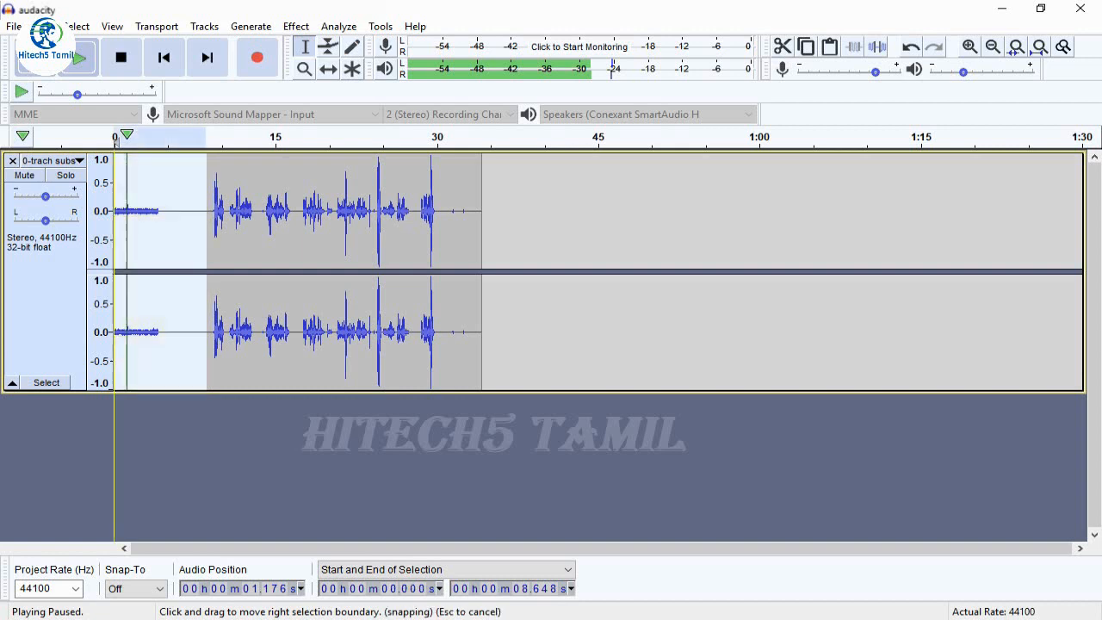
key(Delete)
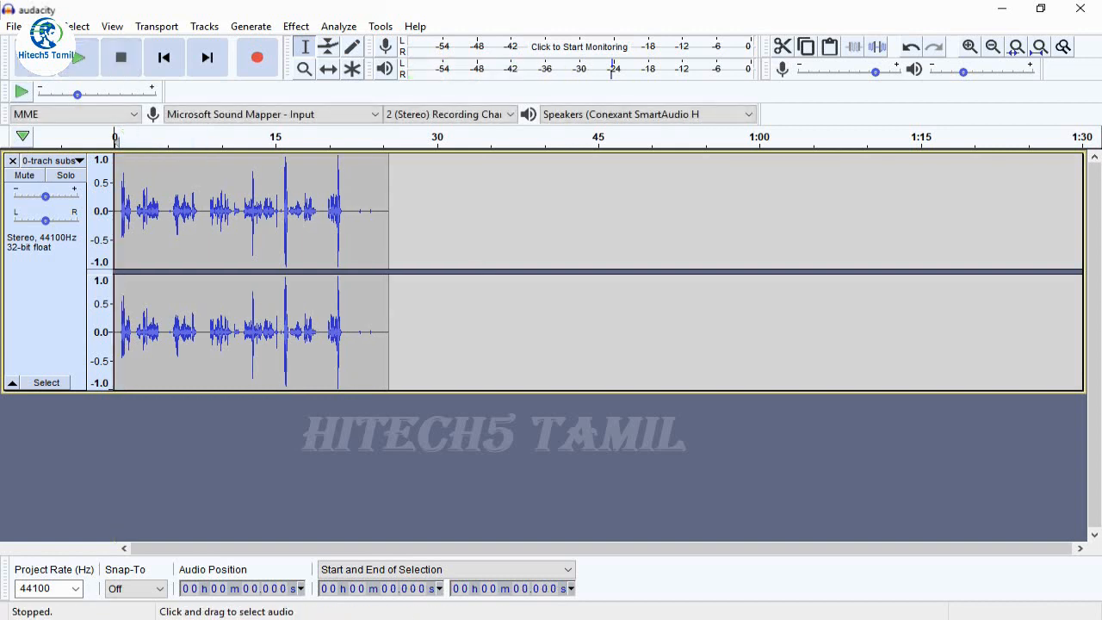
drag(350, 336, 389, 336)
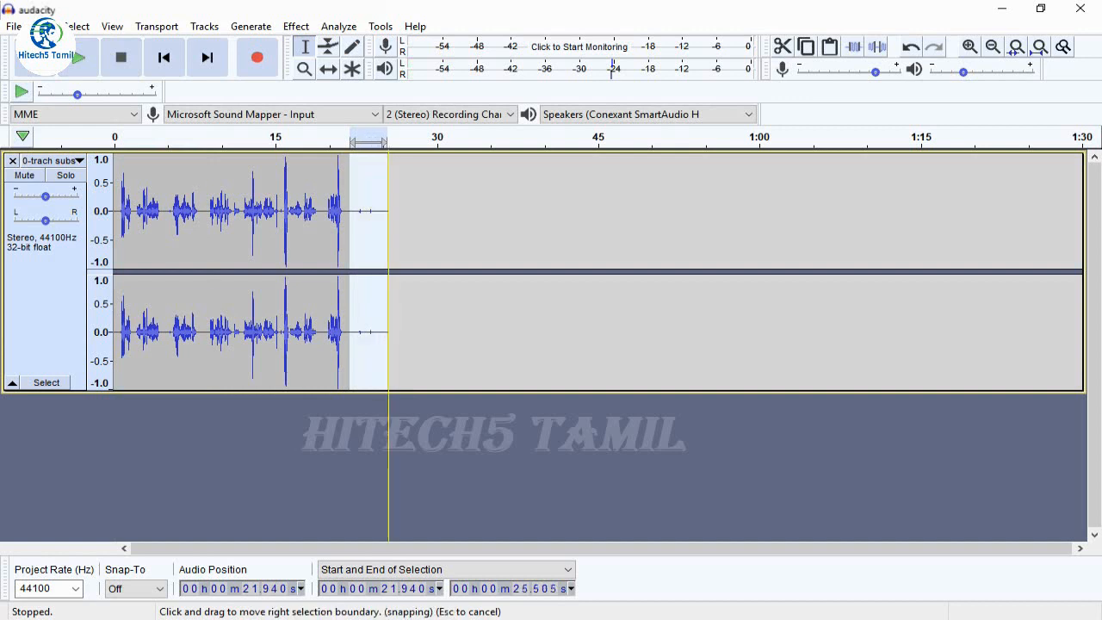
key(space)
key(Delete)
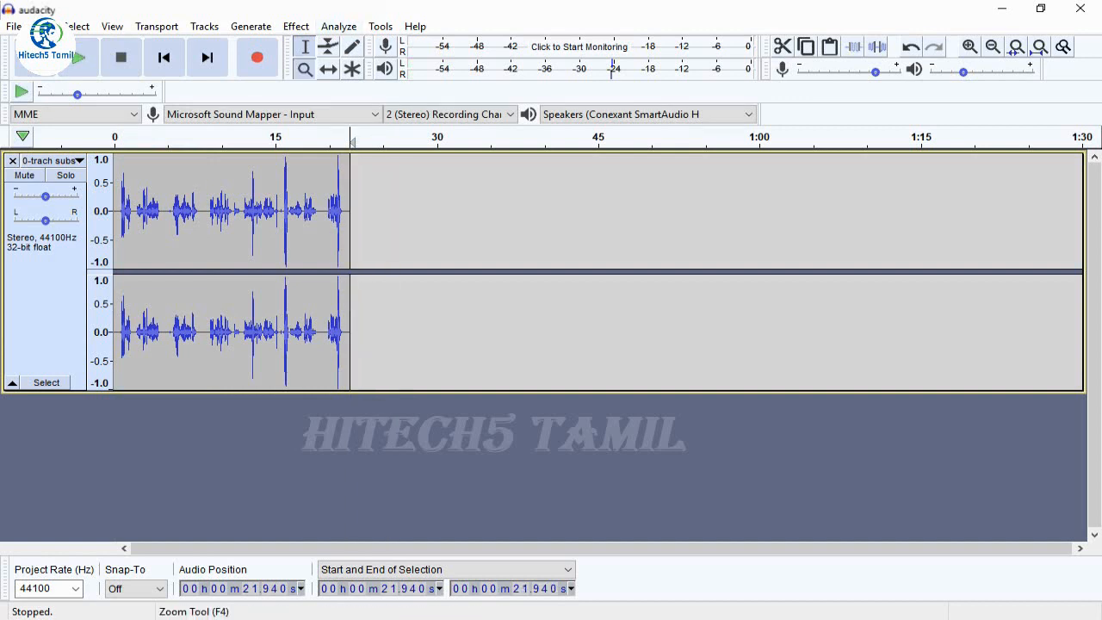
Delete the silent gap from about 4.2 to 5.5 seconds, and the following one from about 6.5 to 7.7 seconds
click(304, 69)
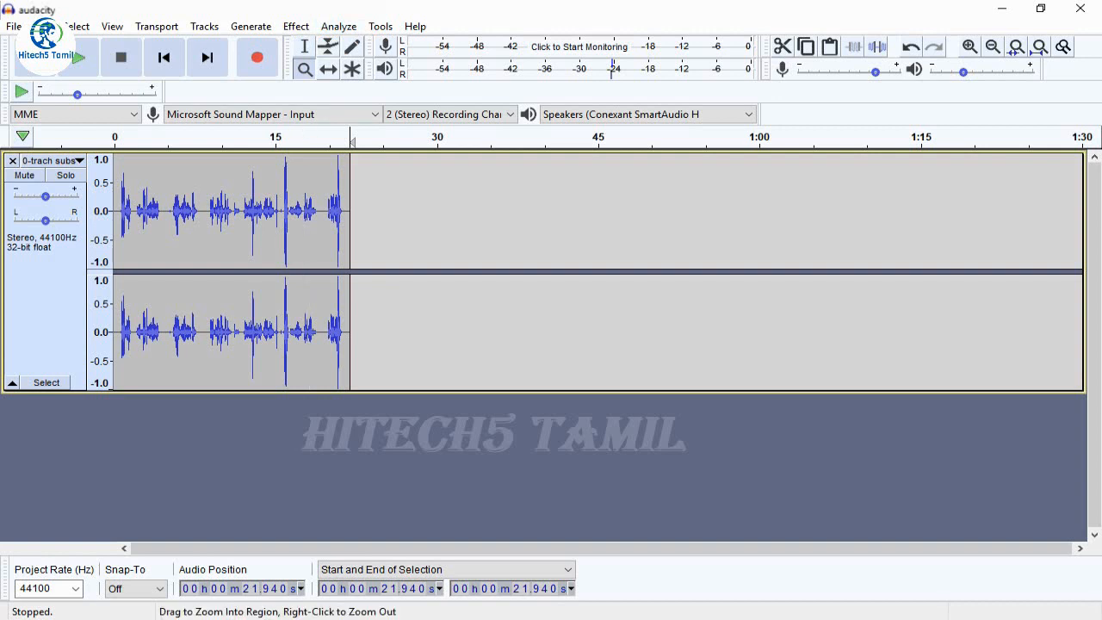
drag(123, 216, 326, 215)
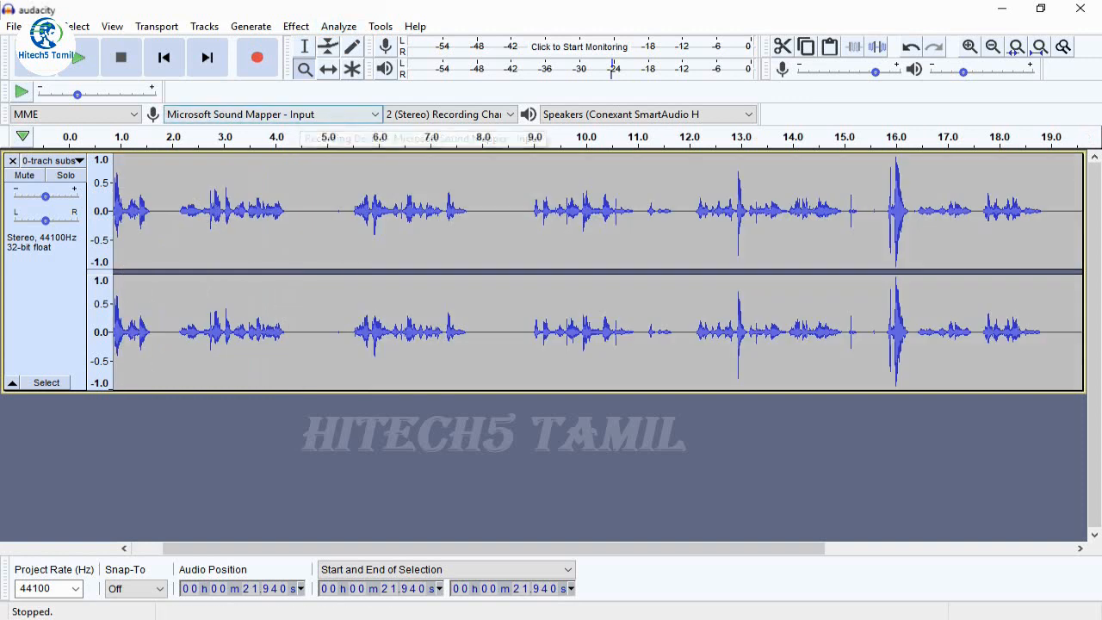
click(304, 46)
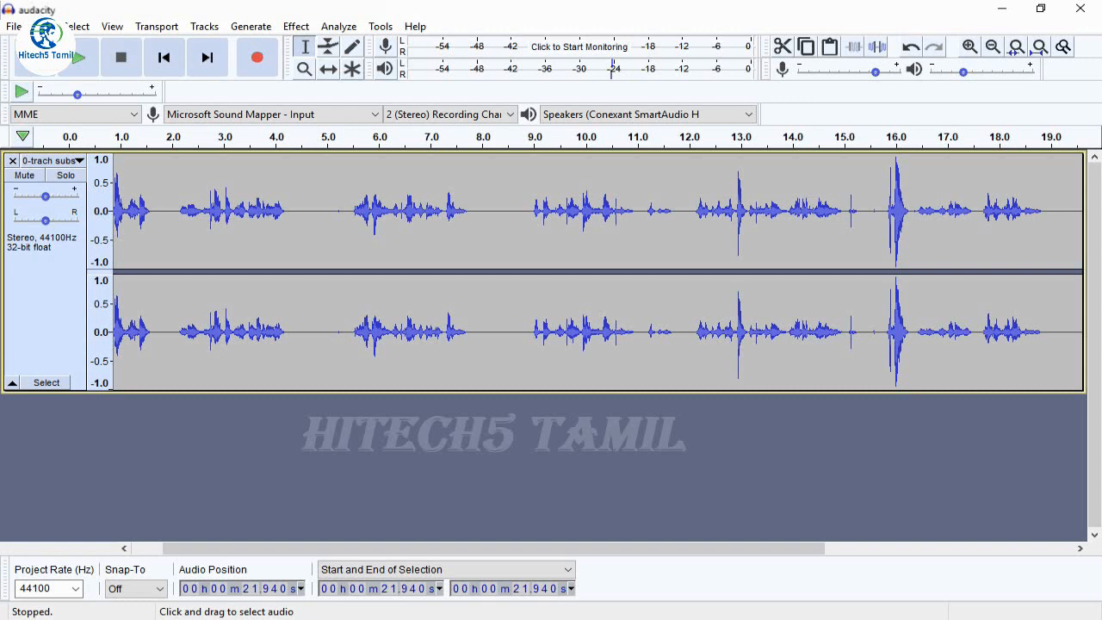
drag(288, 216, 356, 215)
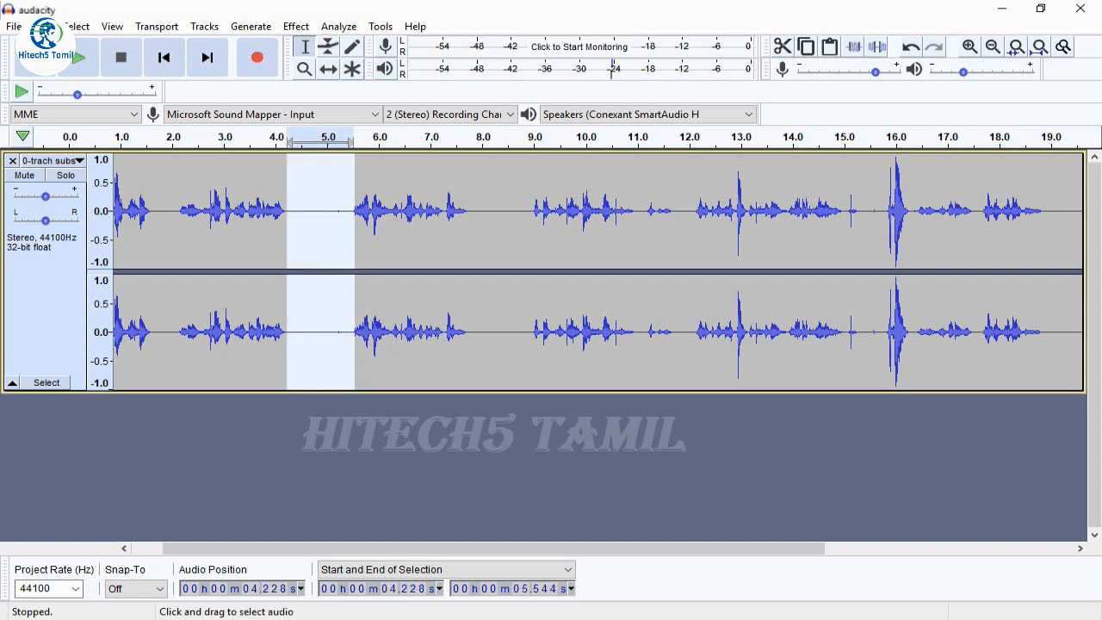
key(Delete)
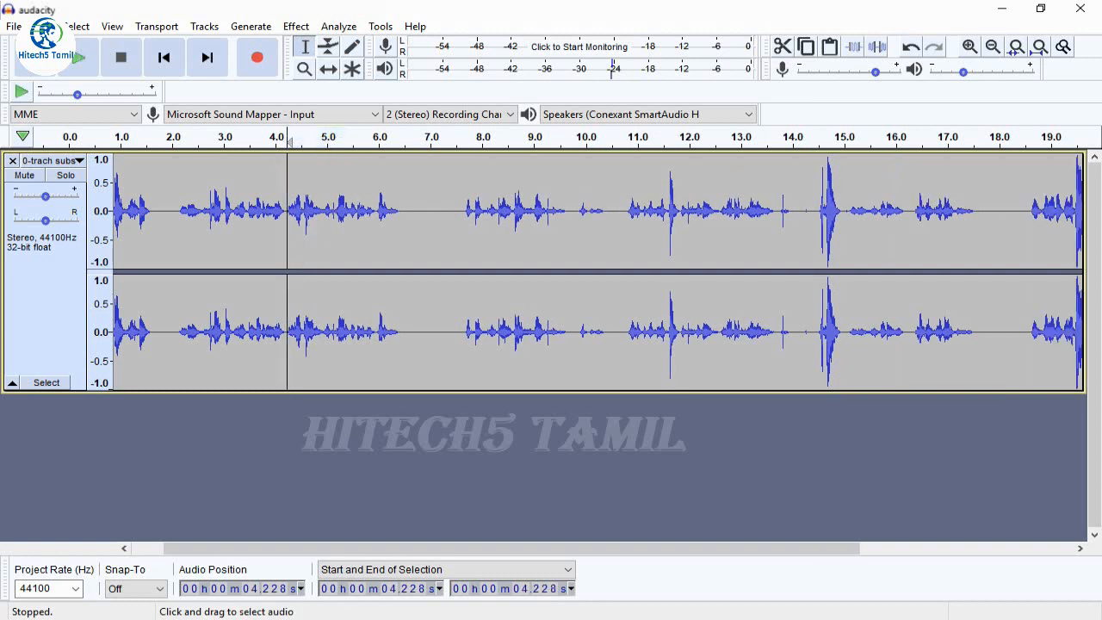
drag(404, 327, 465, 327)
key(space)
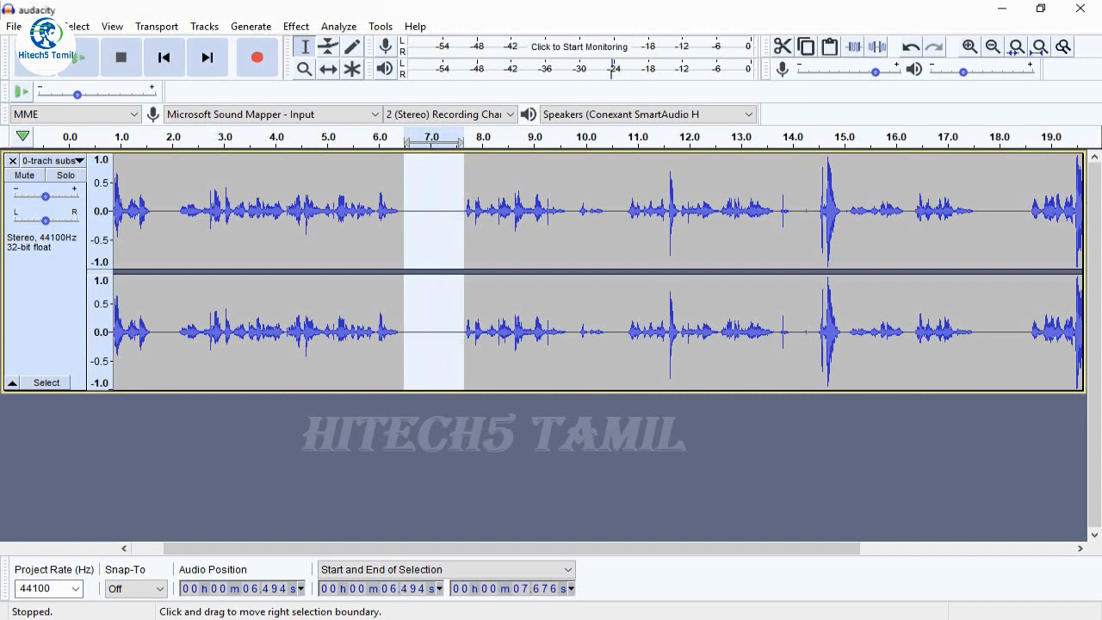
key(Delete)
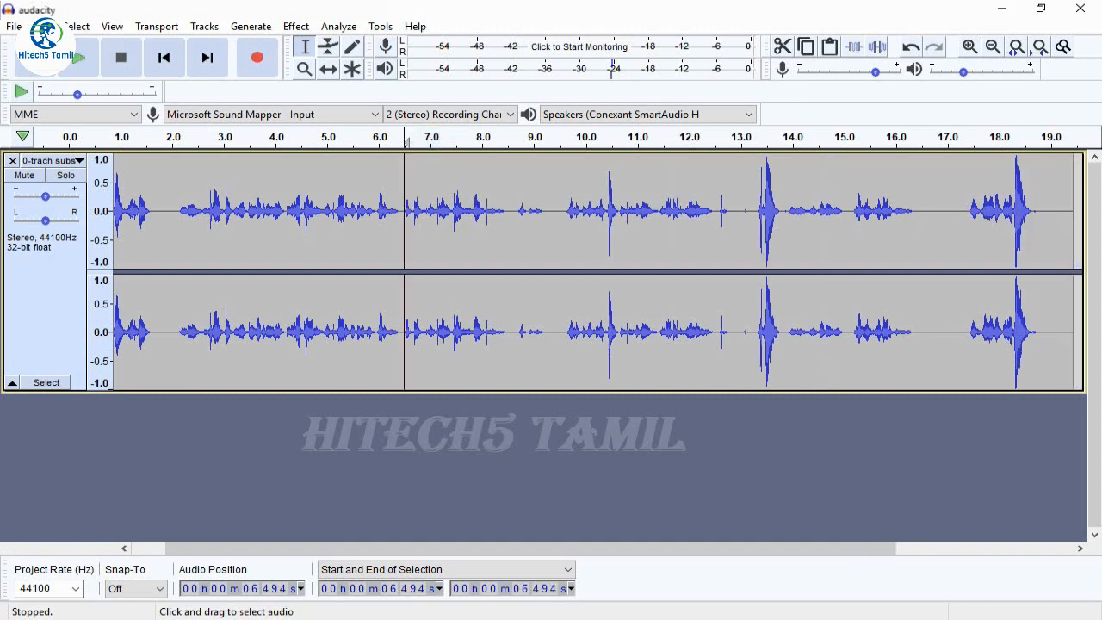
Delete the silent stretches from about 16.4 to 17.5 seconds, from 17.7 seconds to the track's end, and from 12.8 to 13.4 seconds
drag(916, 327, 970, 327)
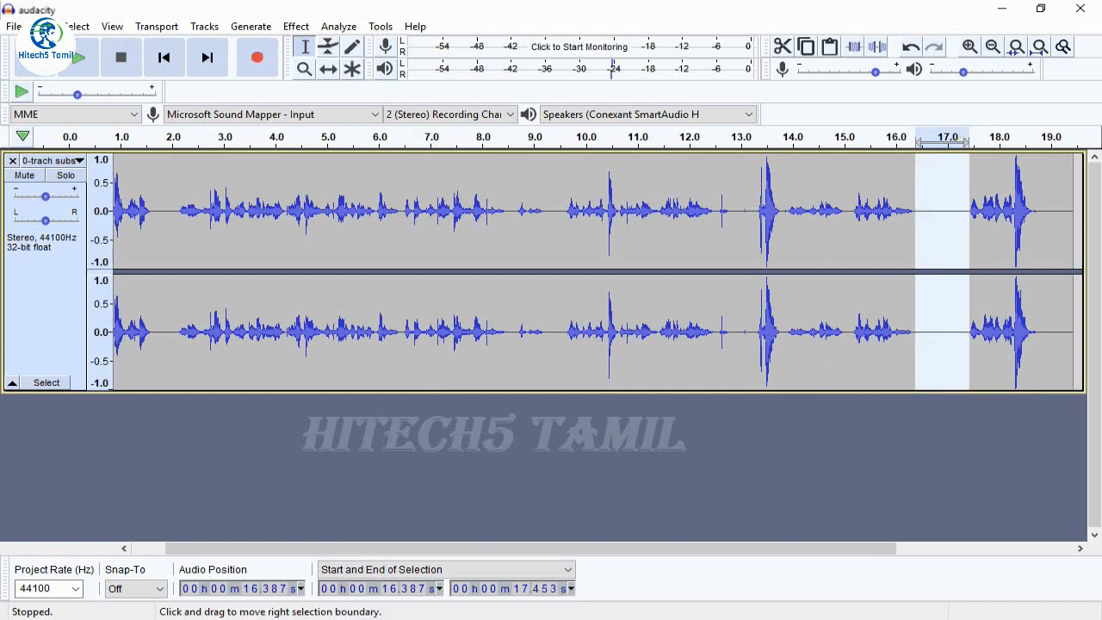
key(Delete)
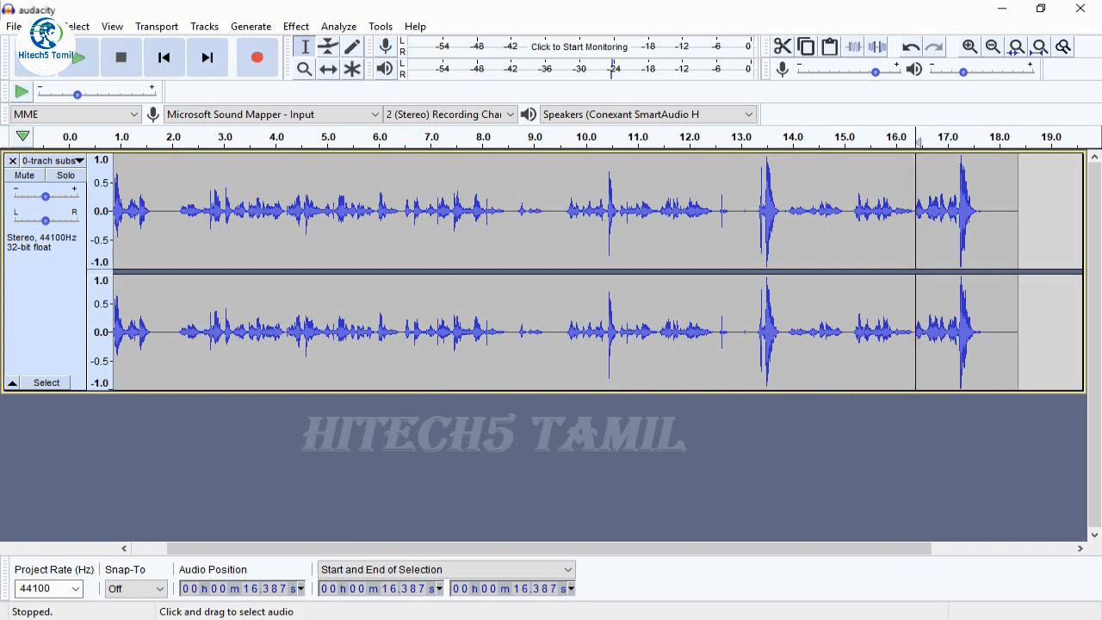
drag(983, 327, 1018, 327)
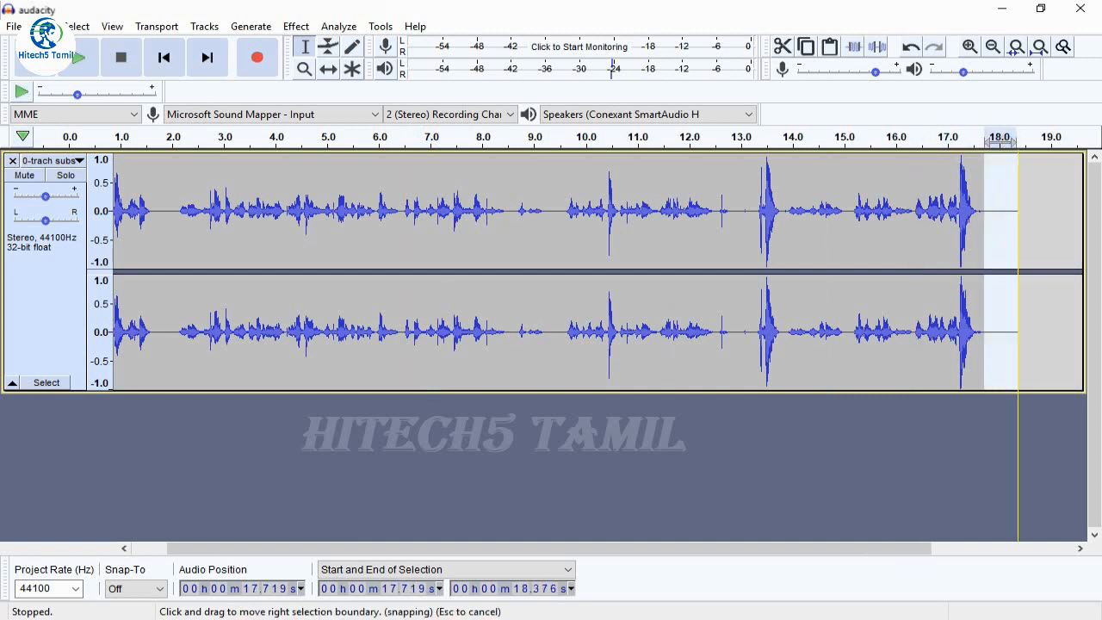
key(Delete)
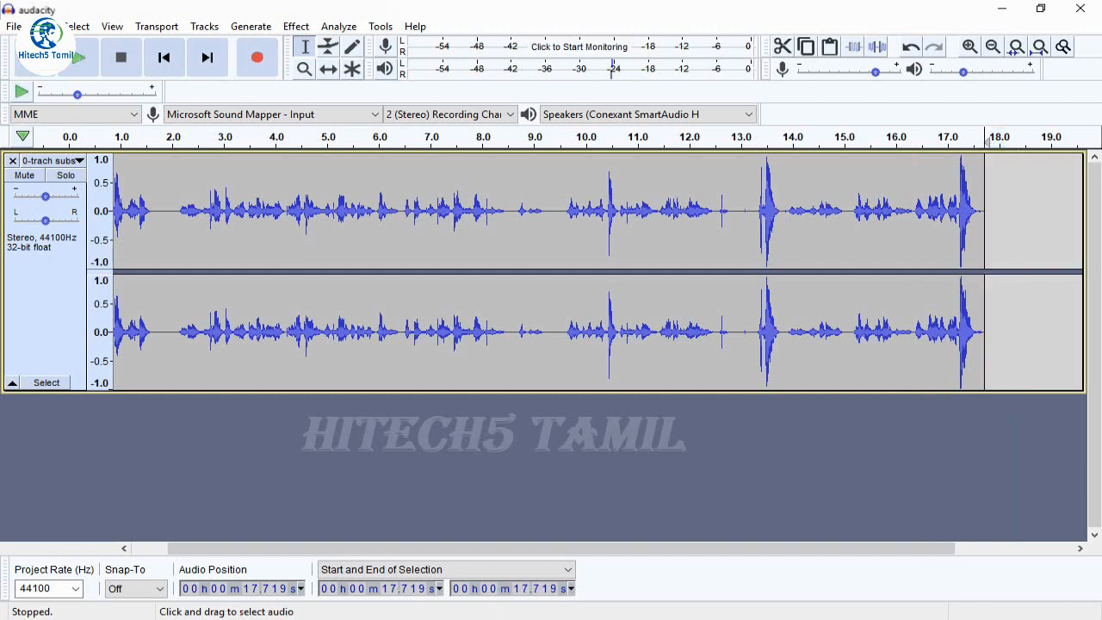
drag(732, 328, 761, 328)
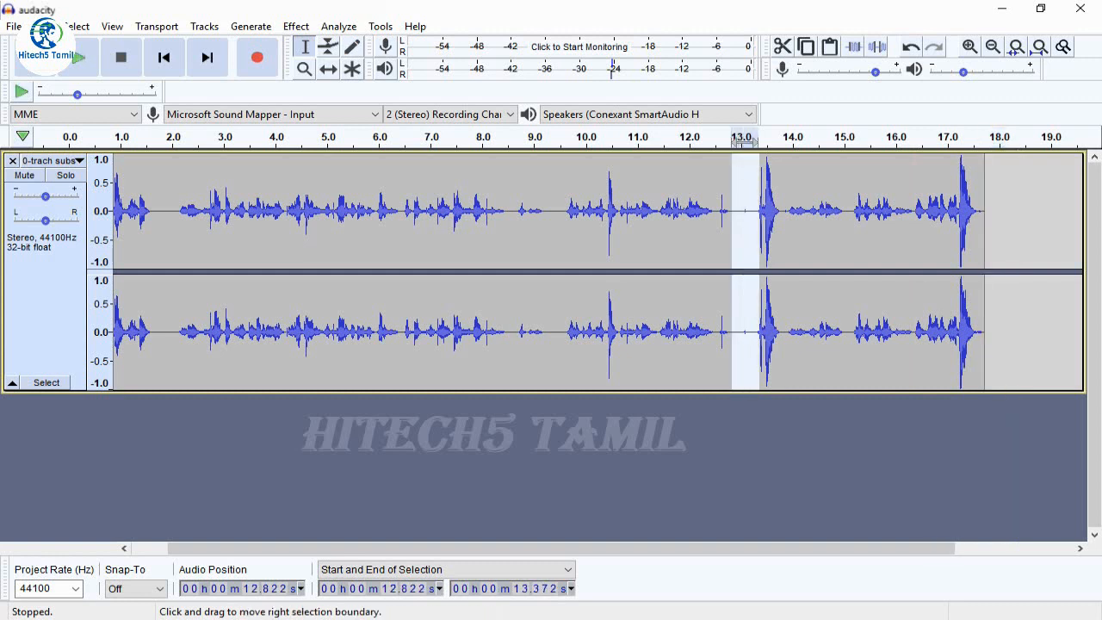
key(Delete)
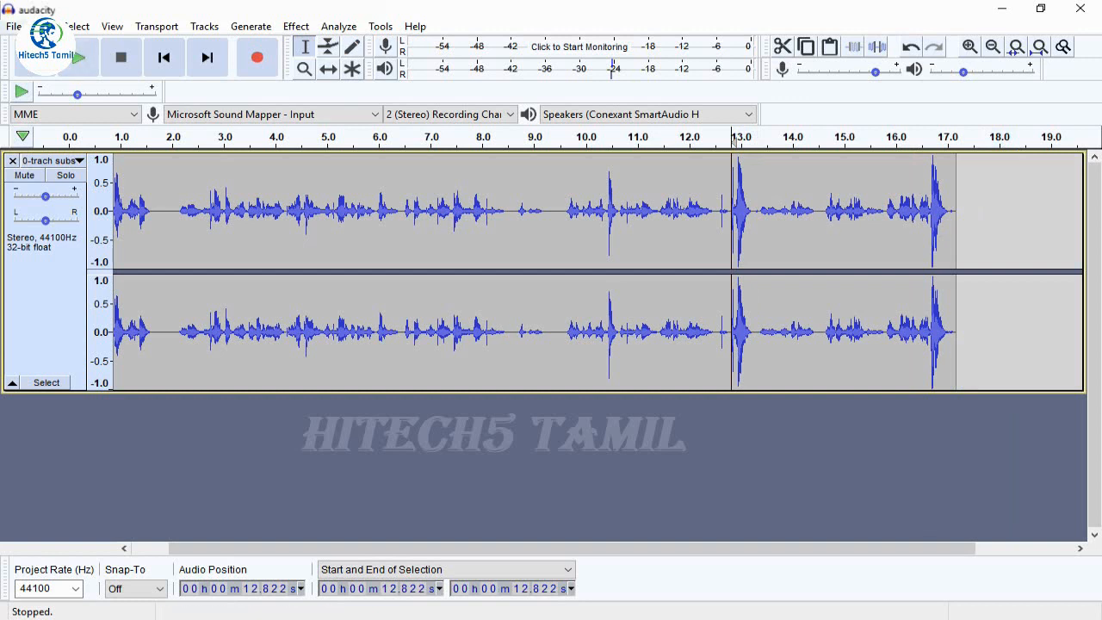
Start exporting the edited track as an MP3 file
key(alt+f)
key(Down)
key(Down)
key(Down)
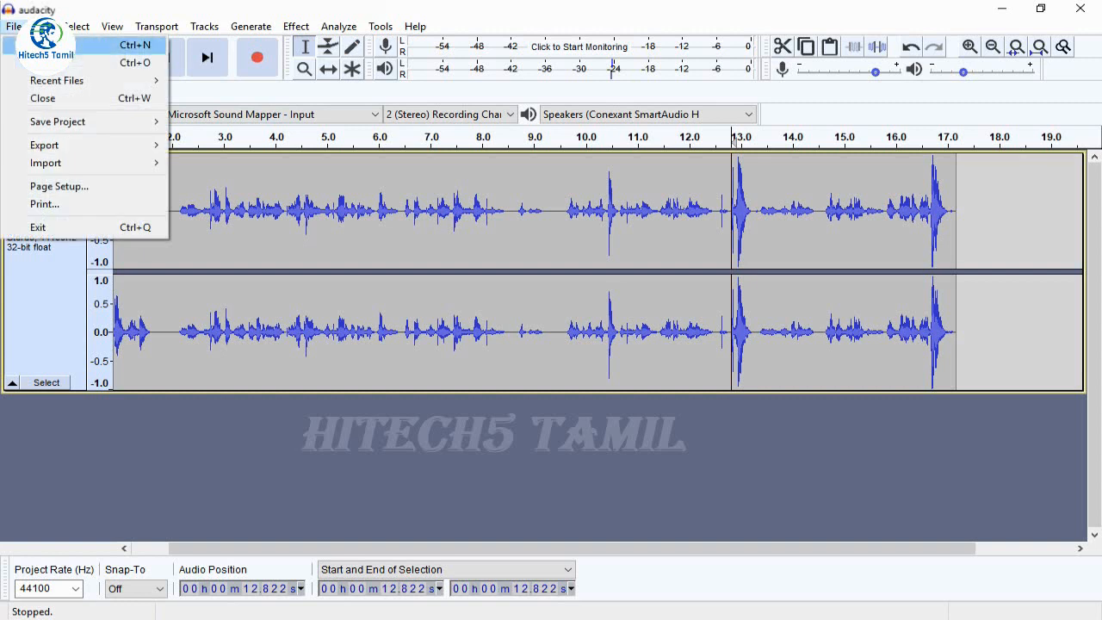
key(Right)
key(Down)
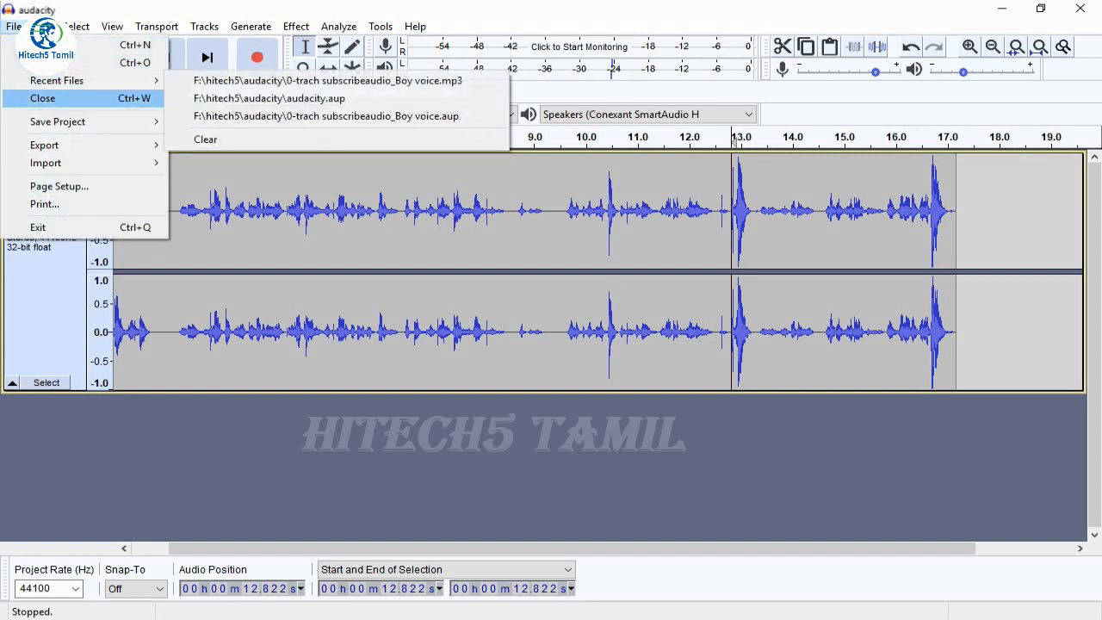
key(Down)
key(Down)
key(Down)
key(Up)
key(Right)
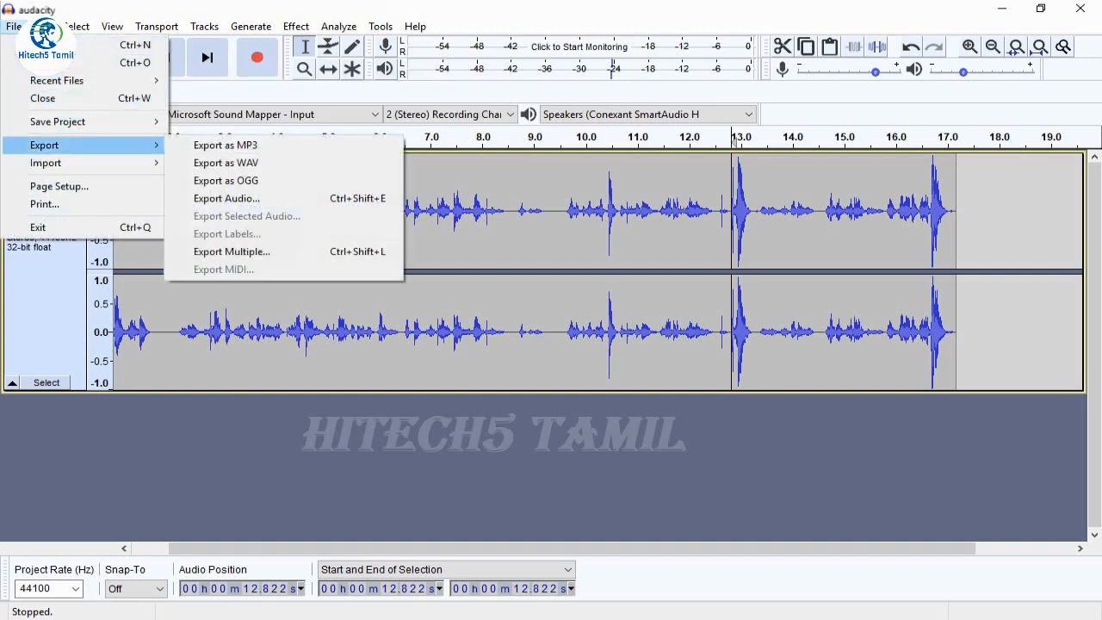
key(Down)
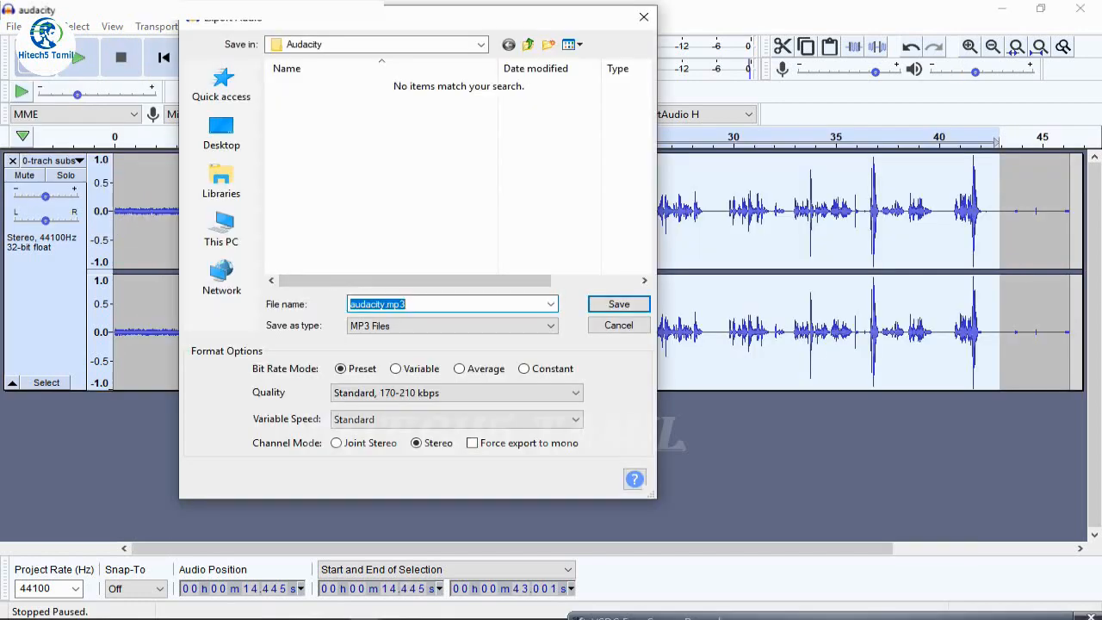
Choose MP3 Files as the export type with the quality preset Standard, 170-210 kbps
click(452, 326)
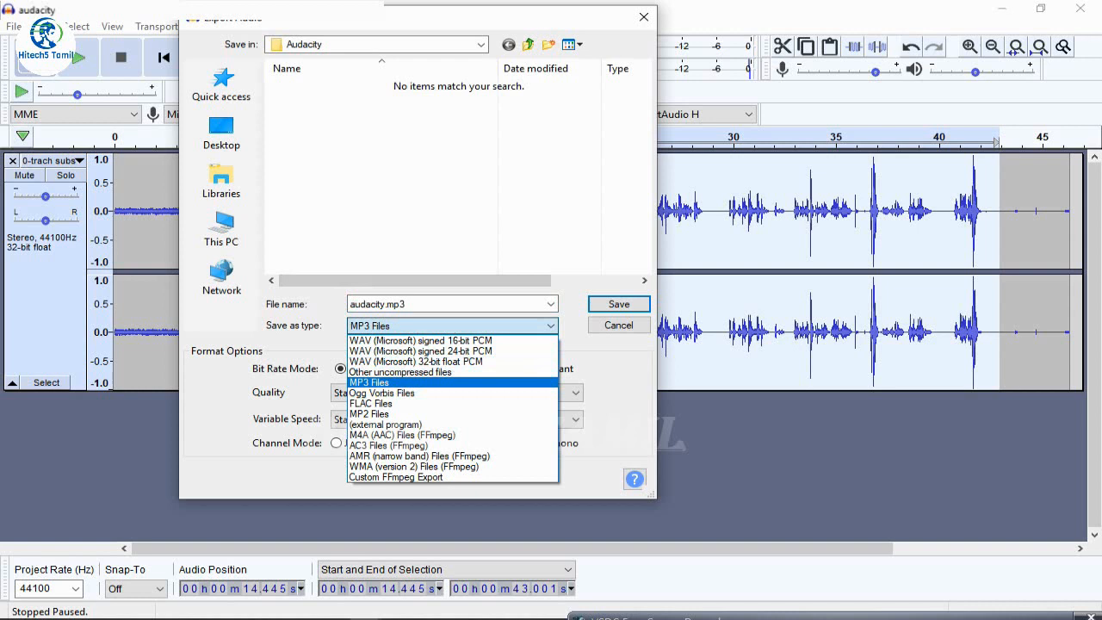
click(392, 383)
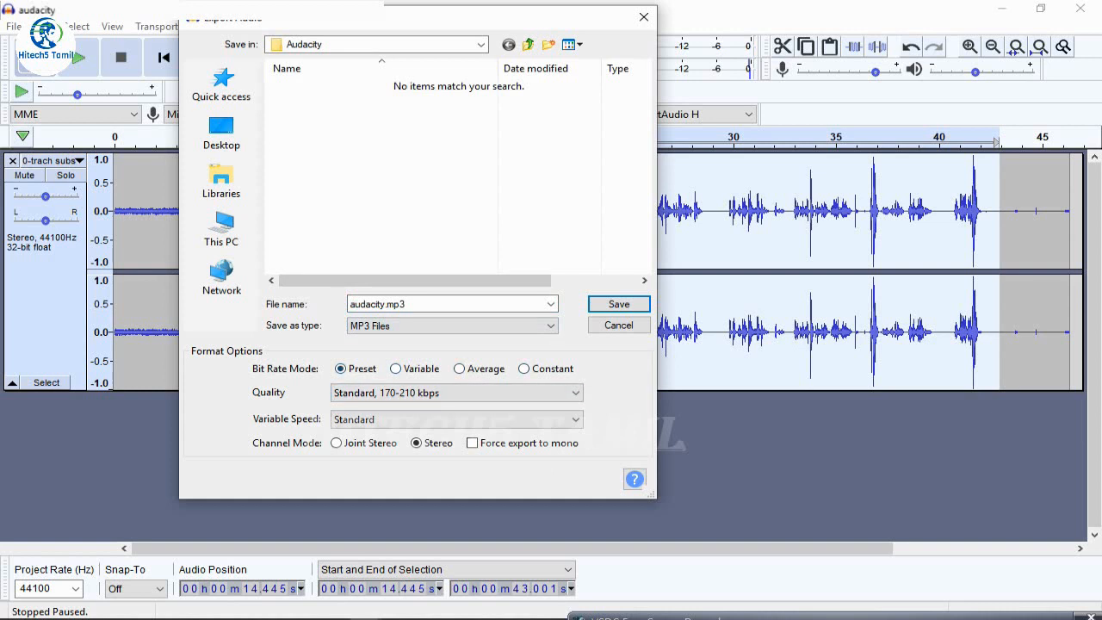
click(456, 393)
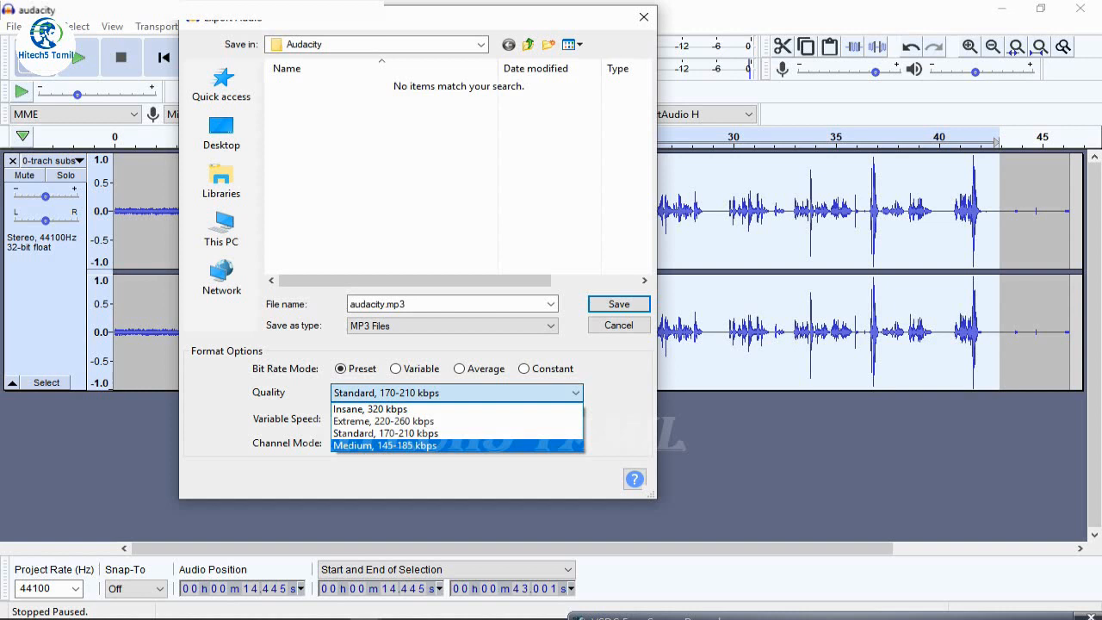
click(457, 433)
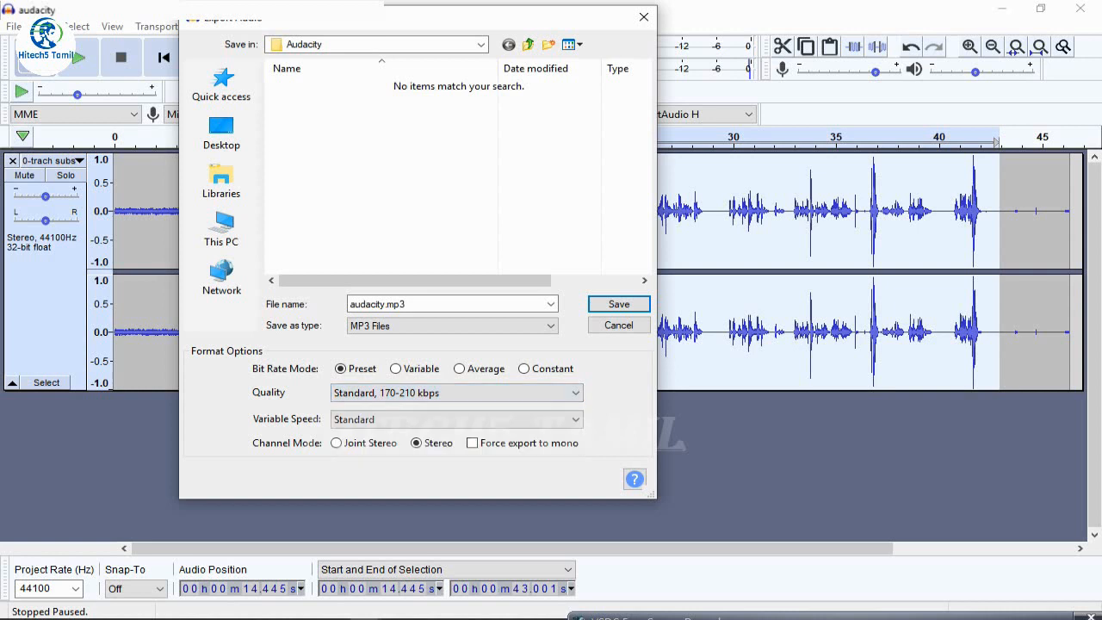
Set the variable speed to Standard and the channel mode to Stereo, and save the export as audacity.mp3 in the Audacity folder
click(457, 419)
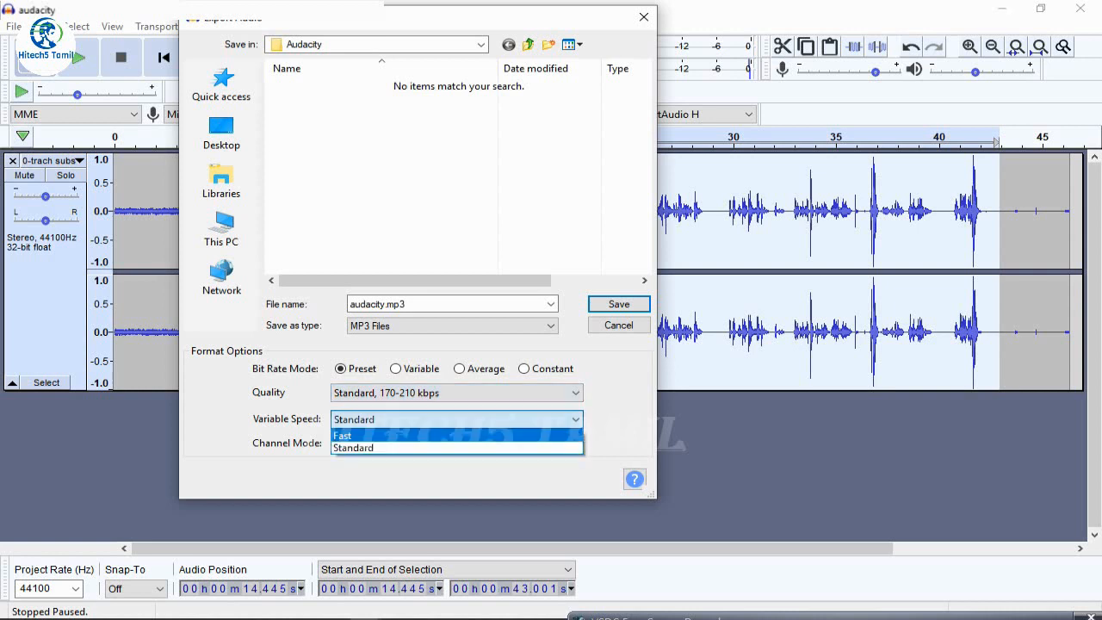
click(370, 447)
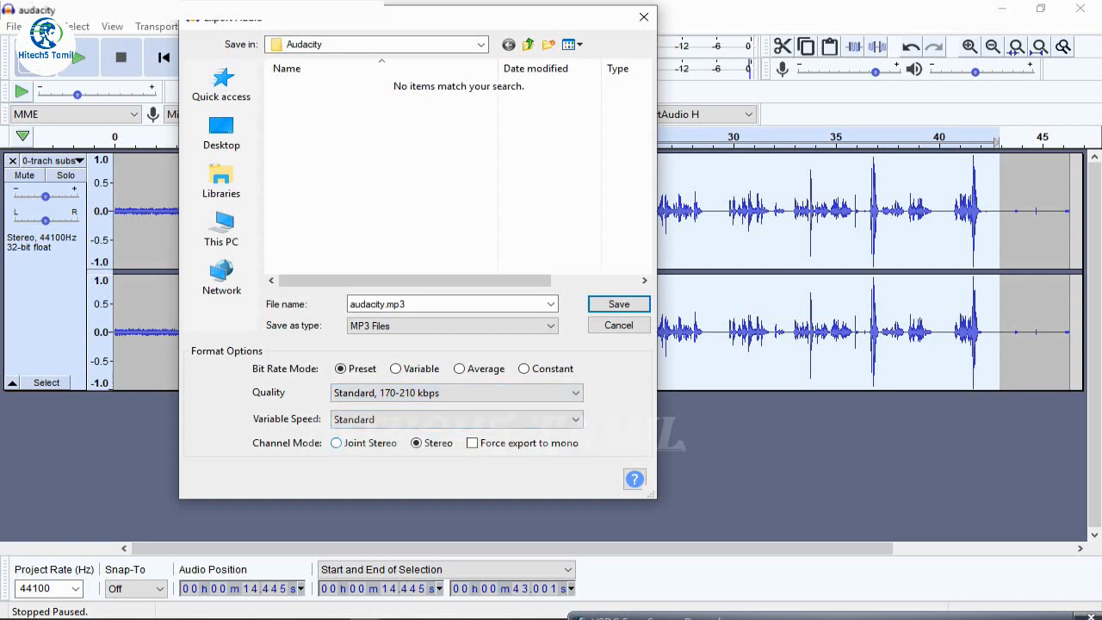
click(336, 443)
click(416, 443)
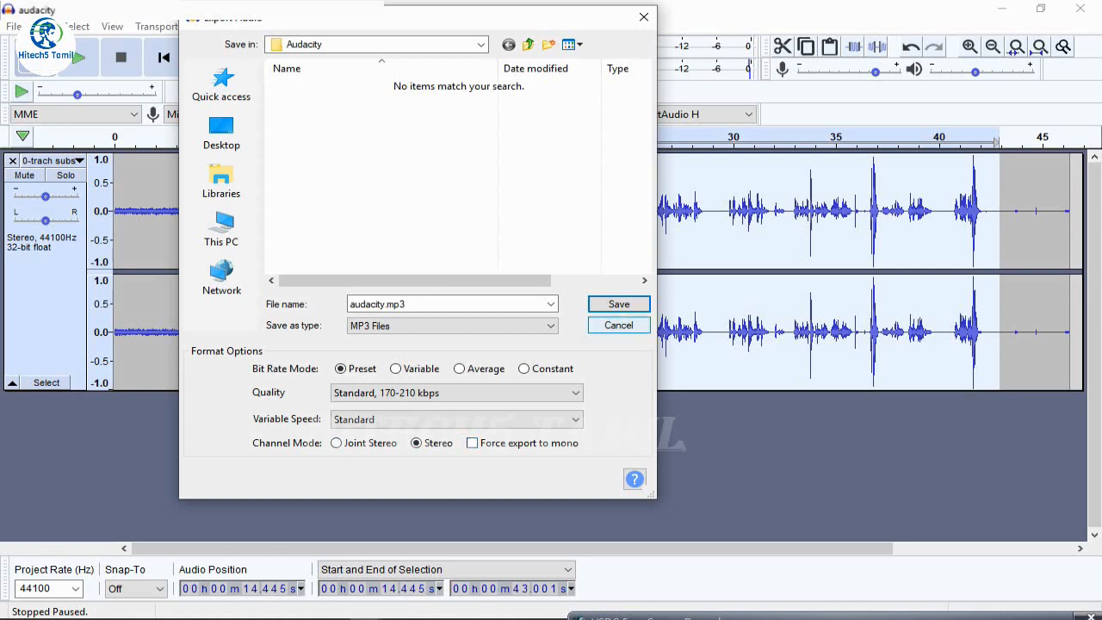
click(620, 304)
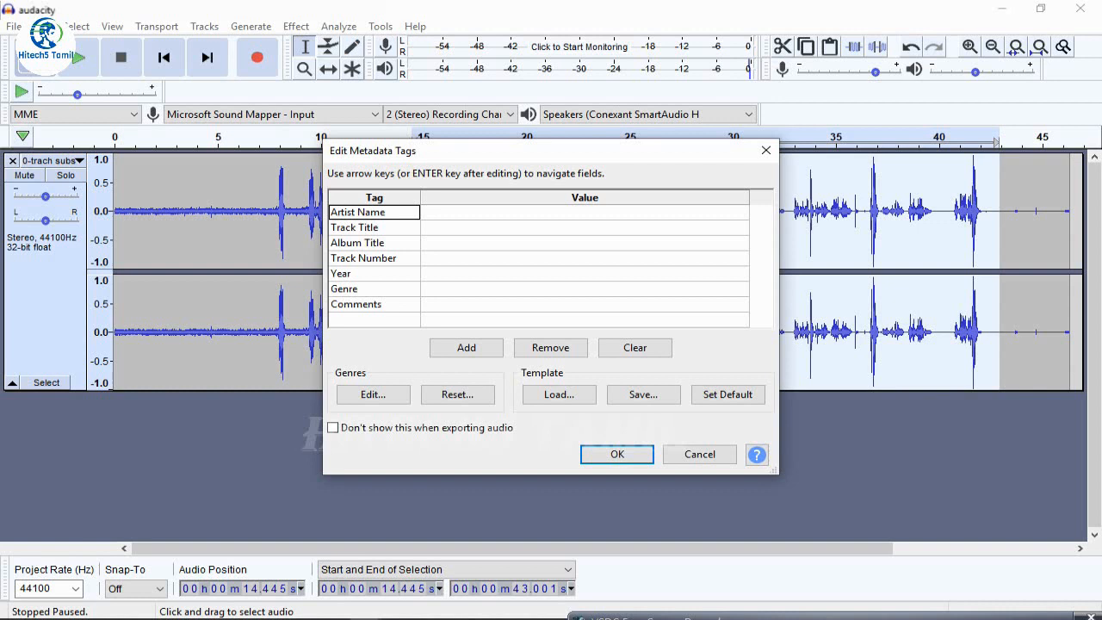
click(585, 212)
key(Down)
key(Down)
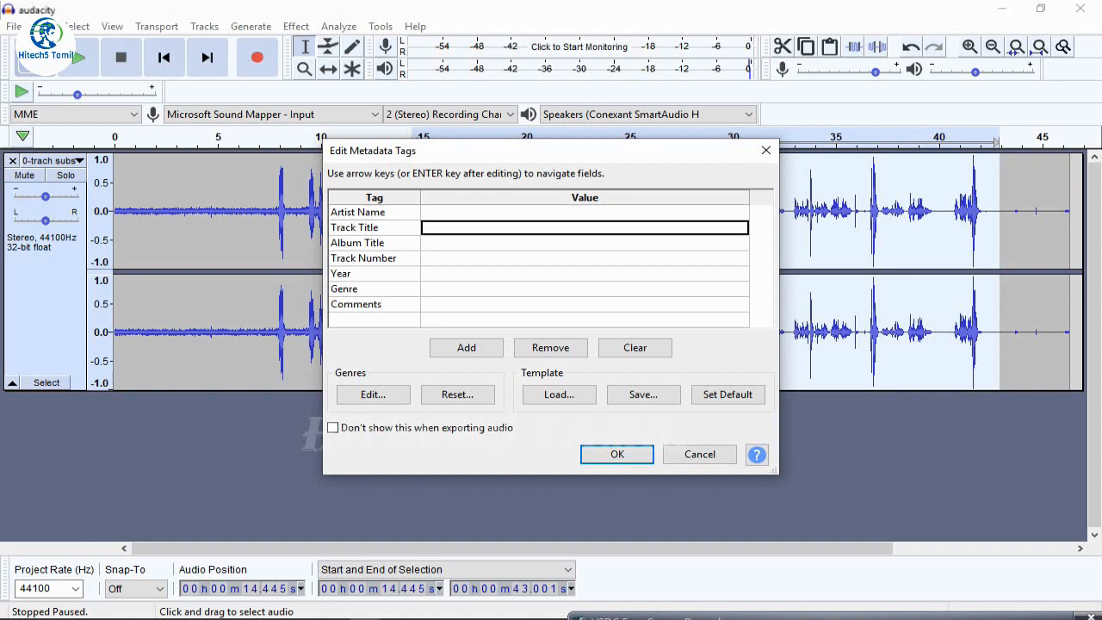
key(Down)
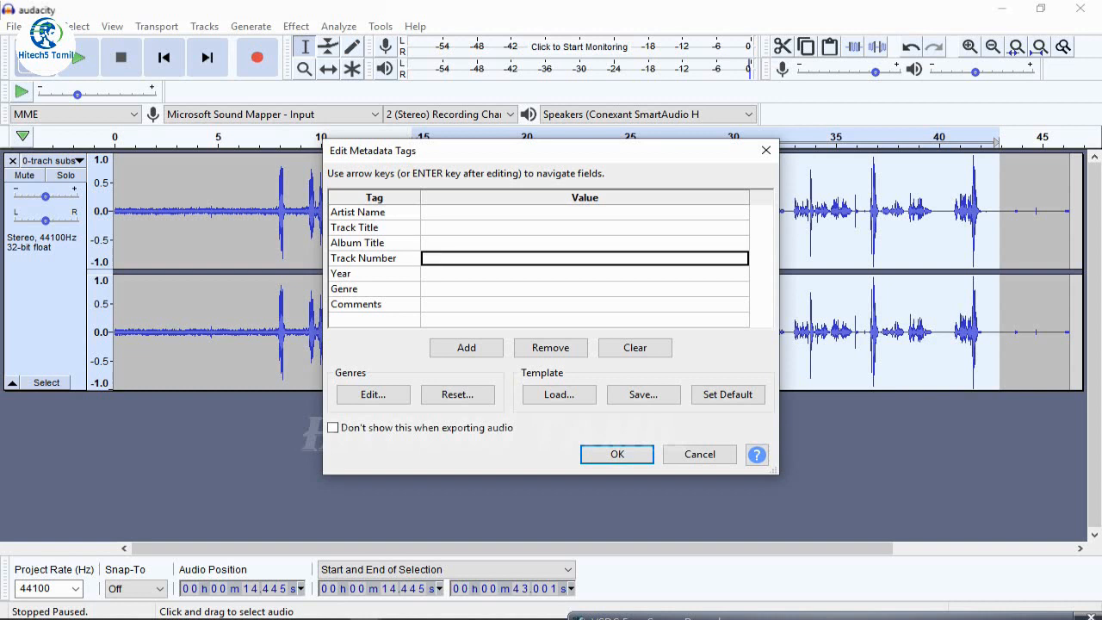
click(585, 258)
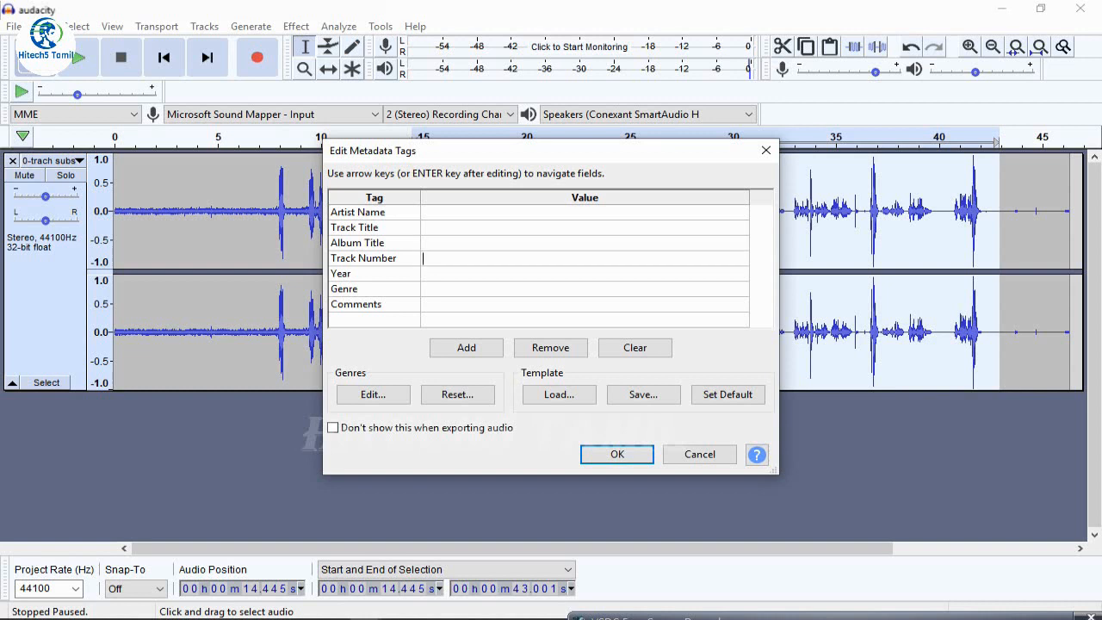
key(Escape)
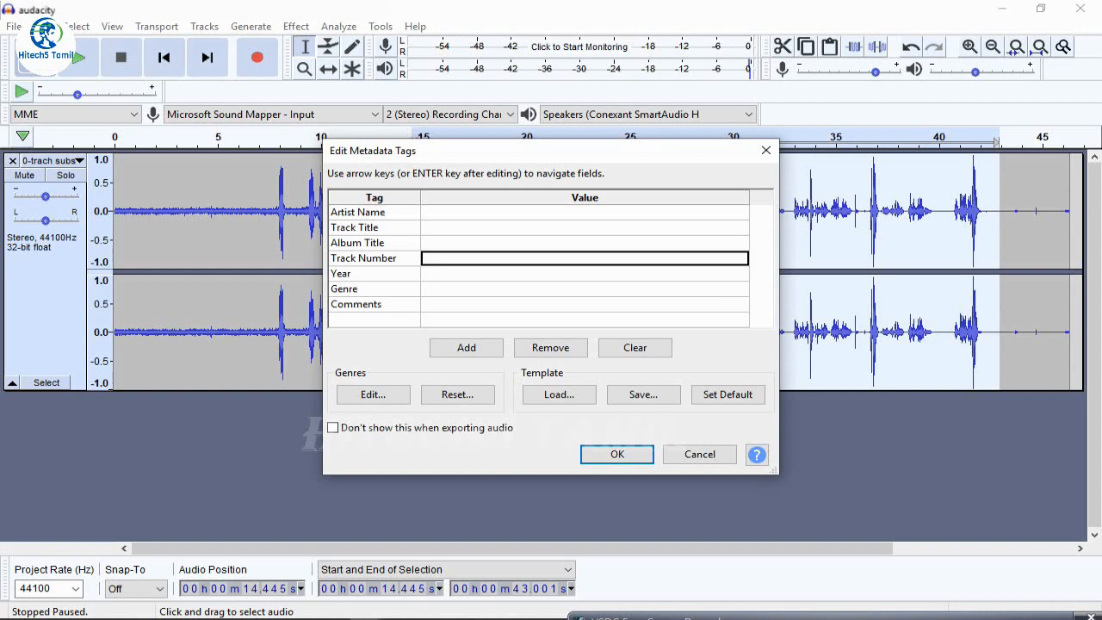
key(Down)
Enter "hitech5 tamil" as the Artist Name in the metadata tags
click(585, 212)
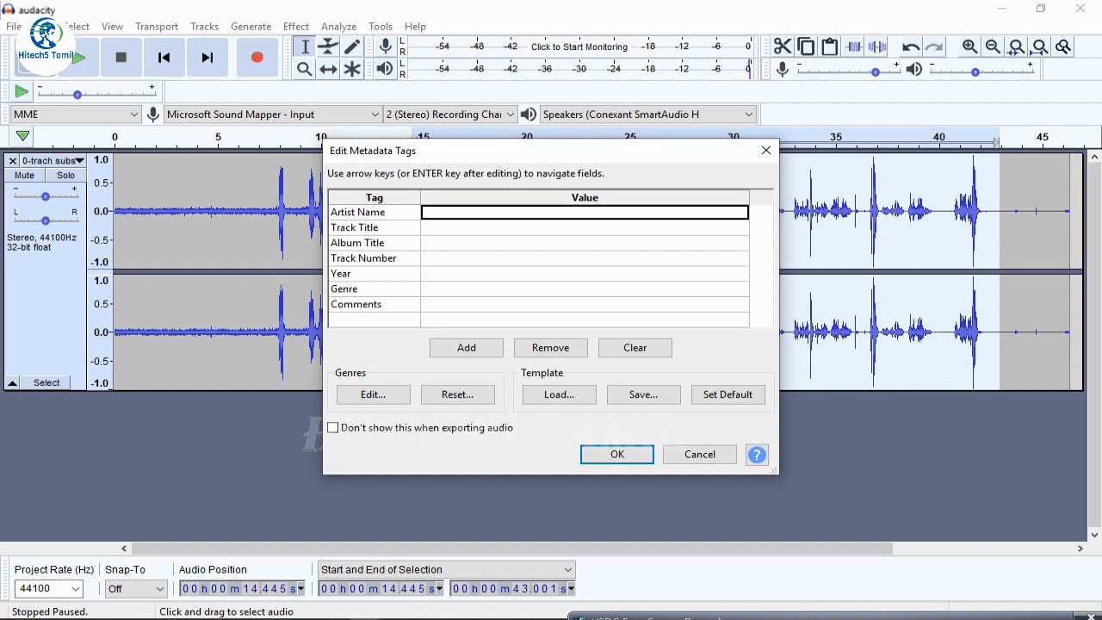
text(hitec)
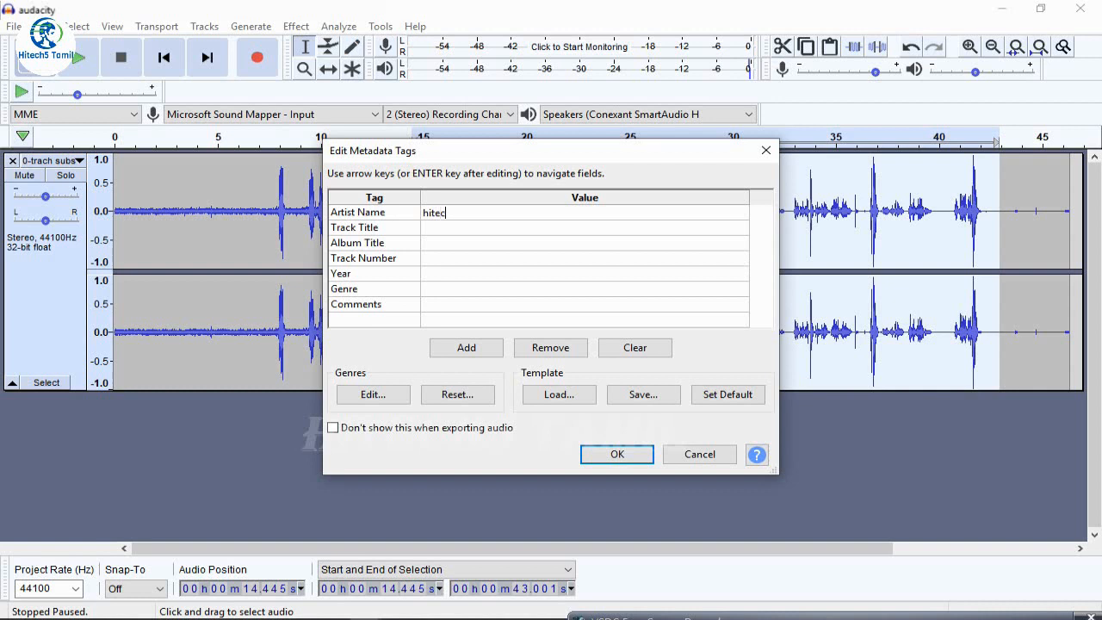
text(h5 tamil)
key(Return)
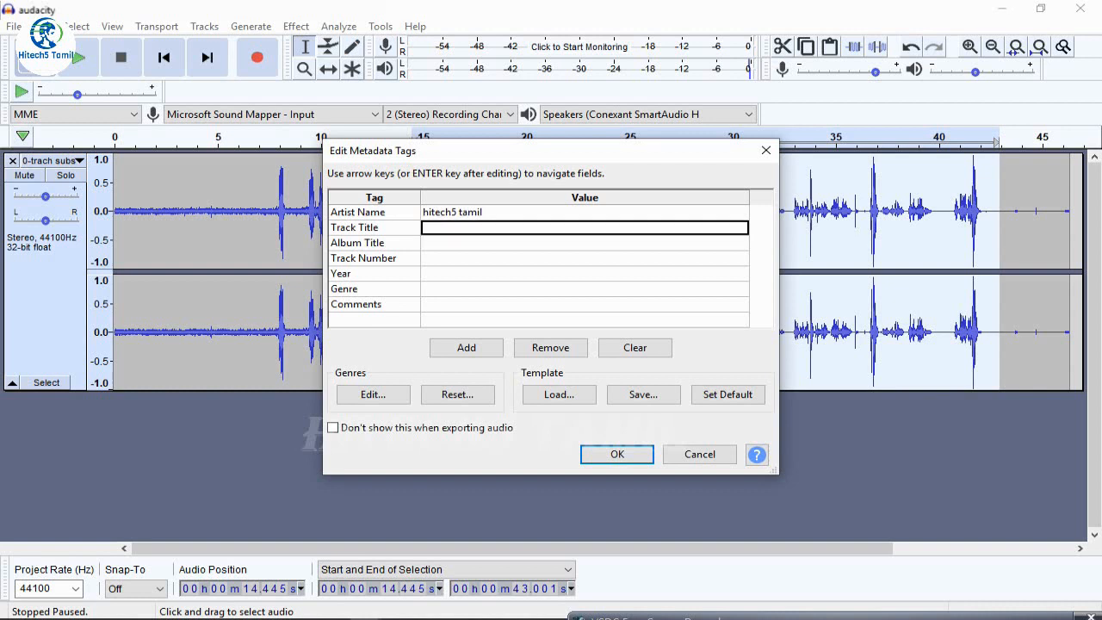
Enter "apr 2020" as the Year in the metadata tags
click(585, 274)
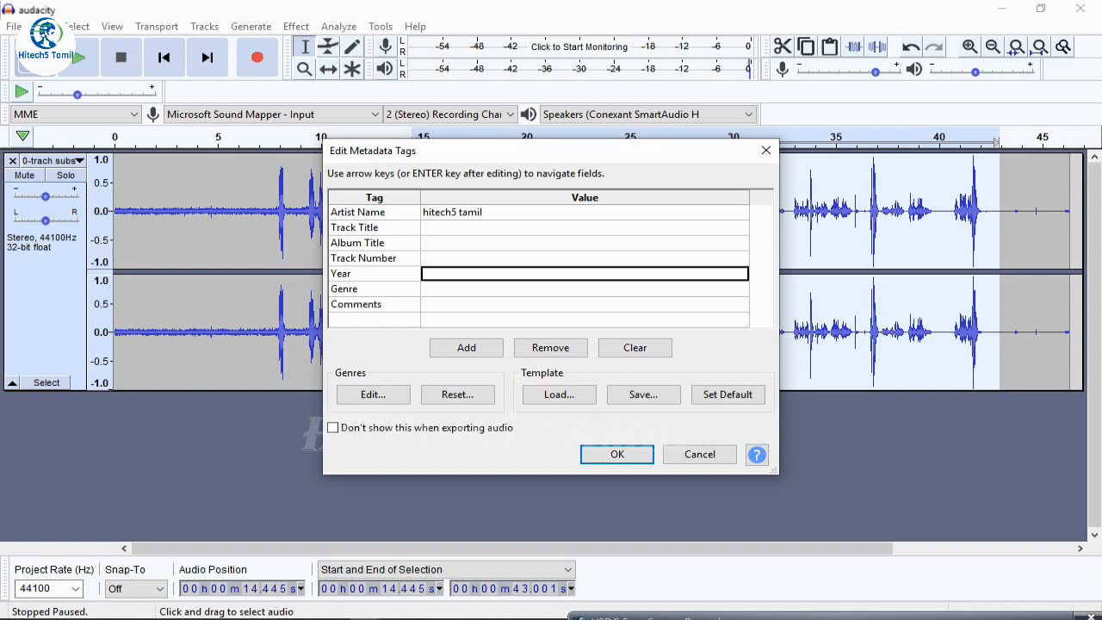
text(apr)
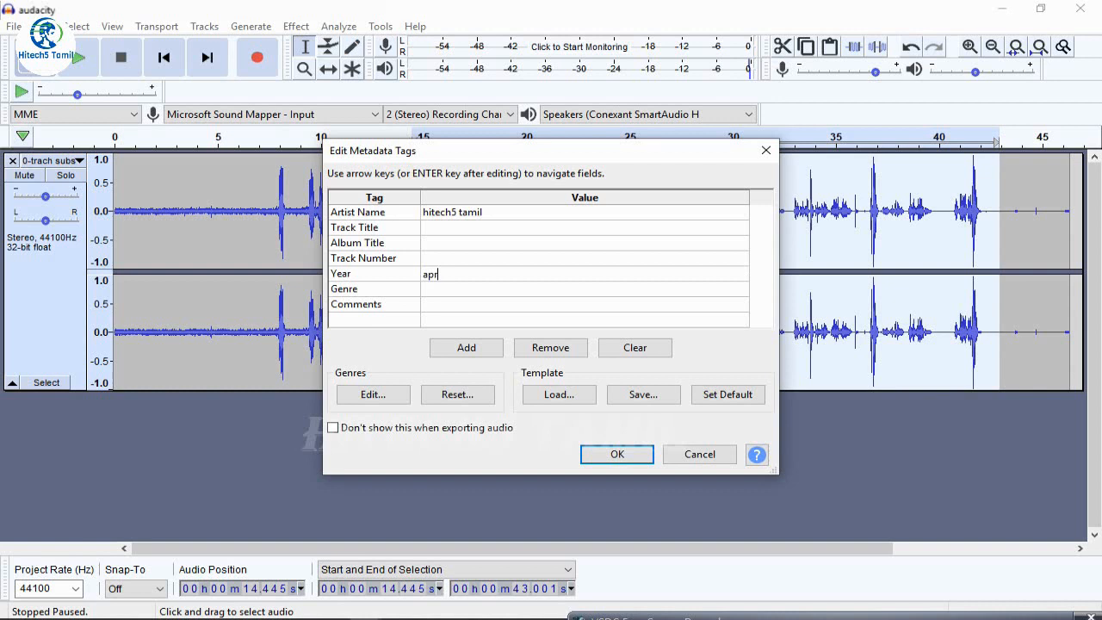
text( 2020)
Enter "subscribe to my channel" as the Comments tag and accept the metadata to run the MP3 export
click(584, 305)
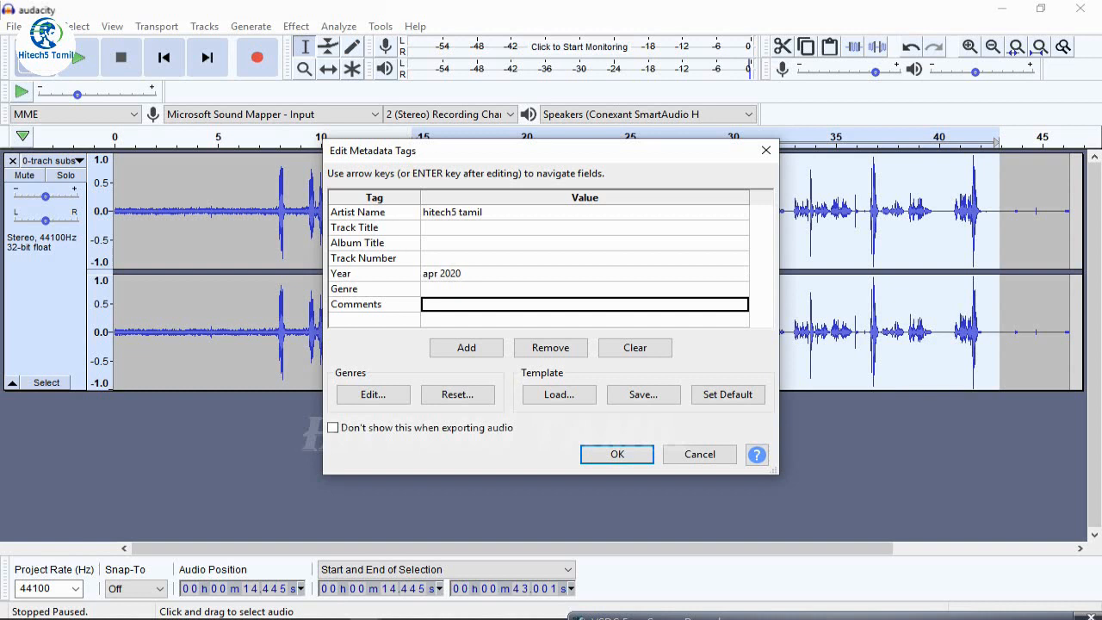
text(su)
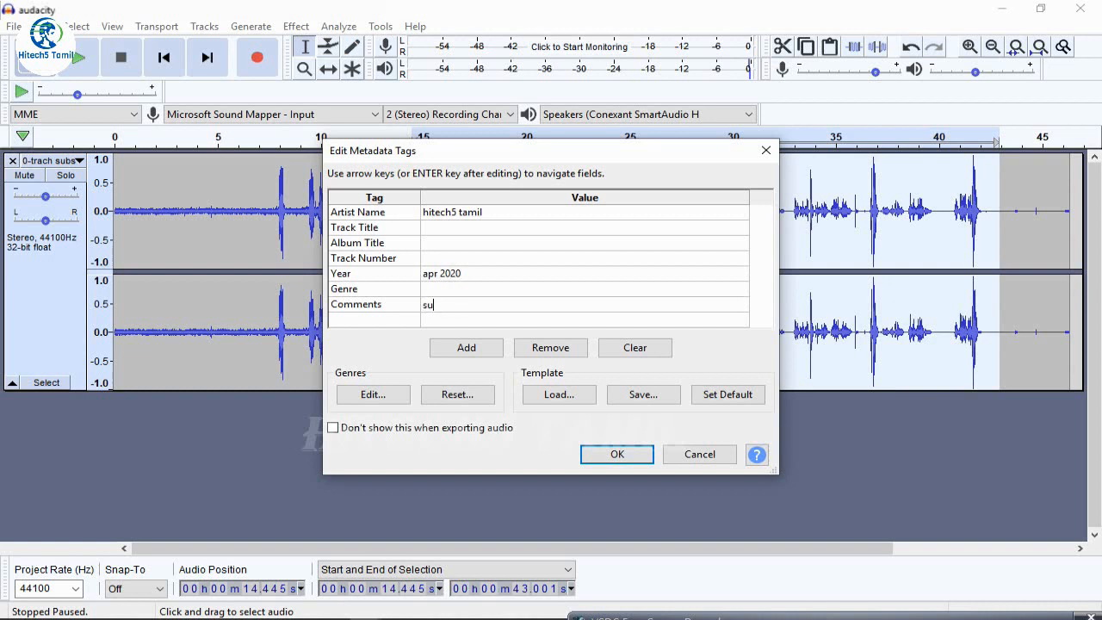
text(scri)
text(be )
text(to )
text(my )
text(channe)
text(l)
text(b)
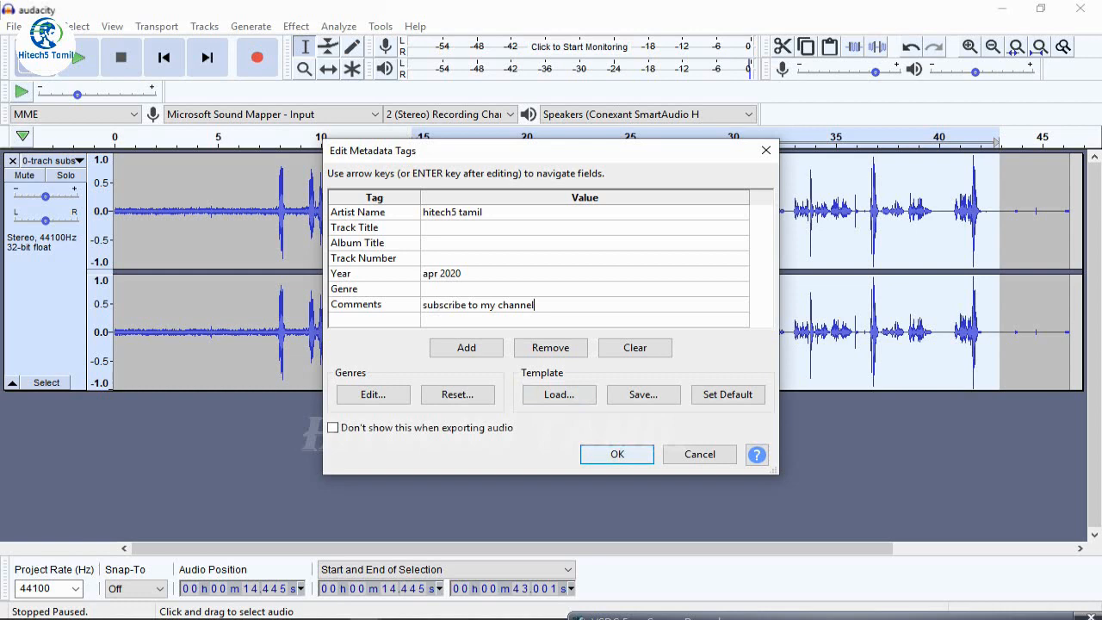
key(Return)
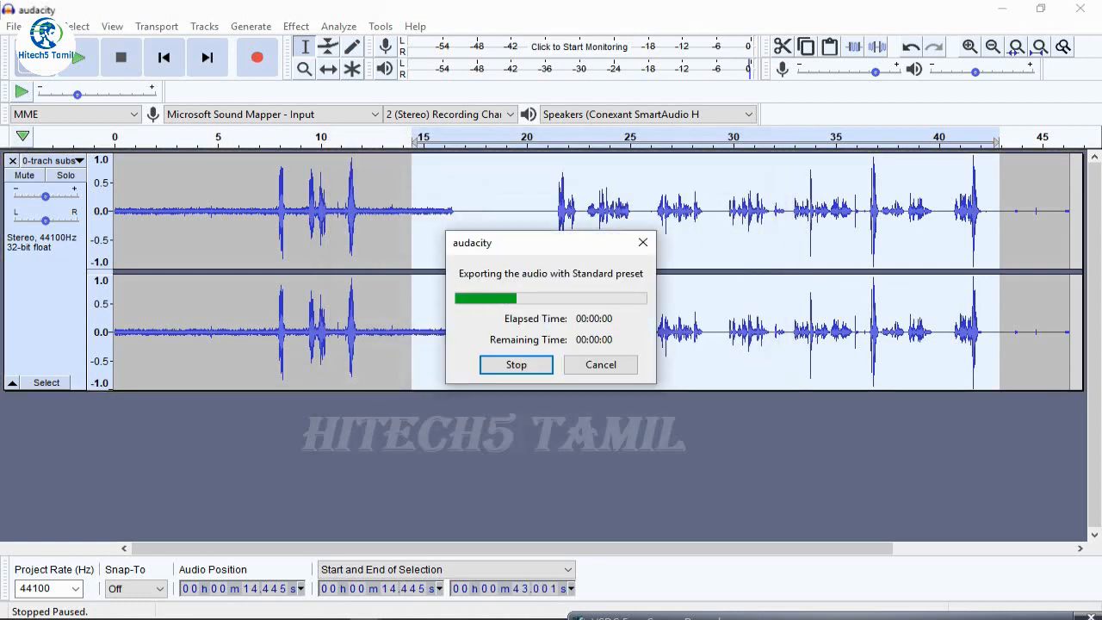